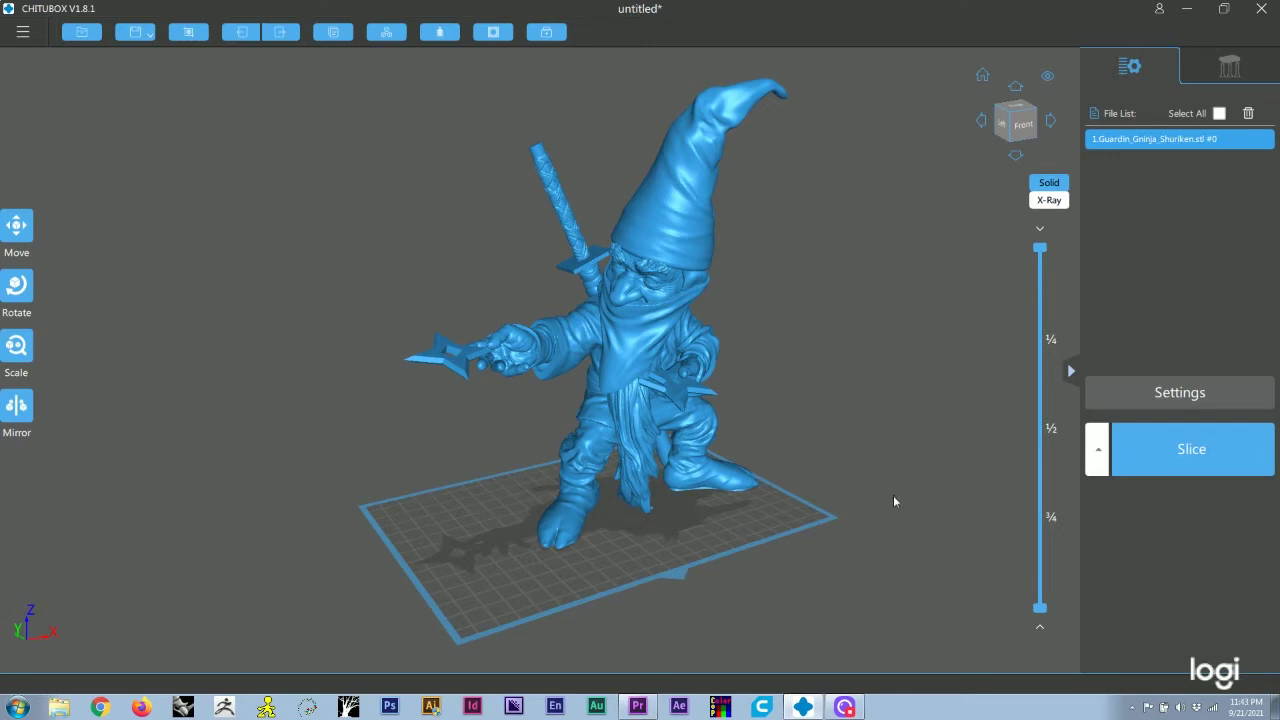
- Scale the gnome model proportionally to a height of 152.4 mm along Z
mouse_move(898, 537)
mouse_down()
mouse_move(788, 531)
mouse_move(892, 551)
mouse_up()
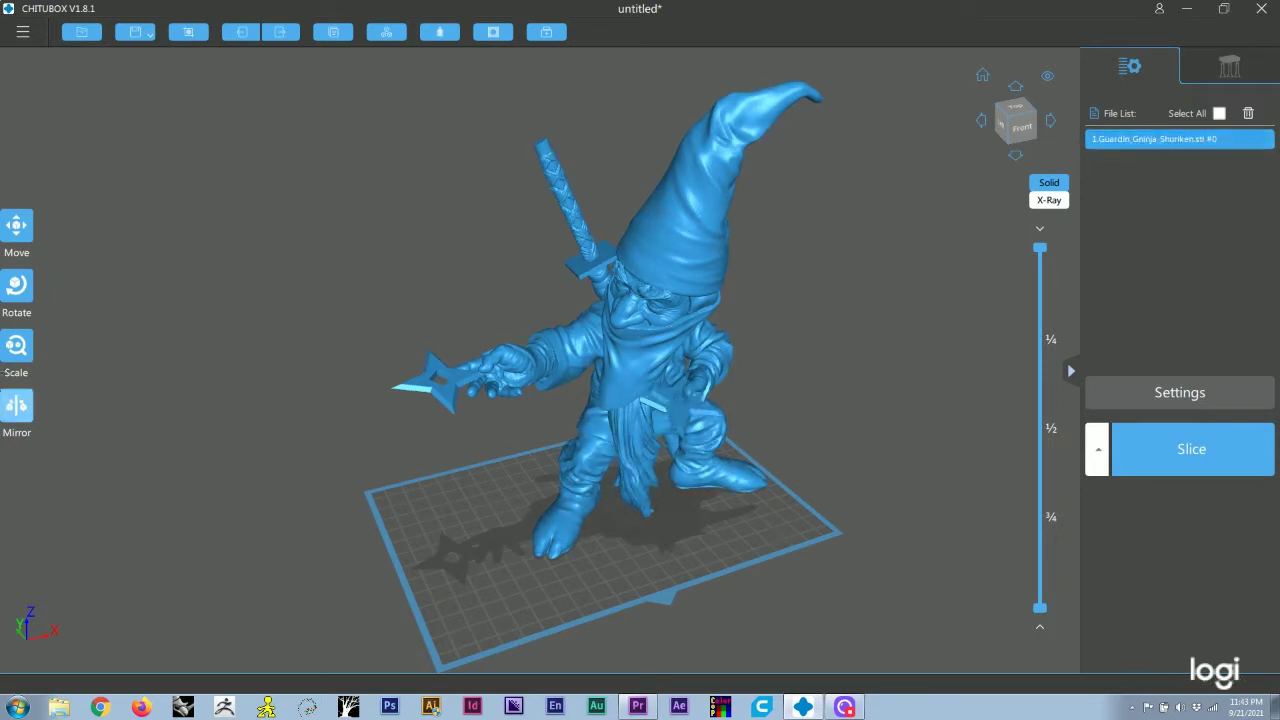
click(17, 346)
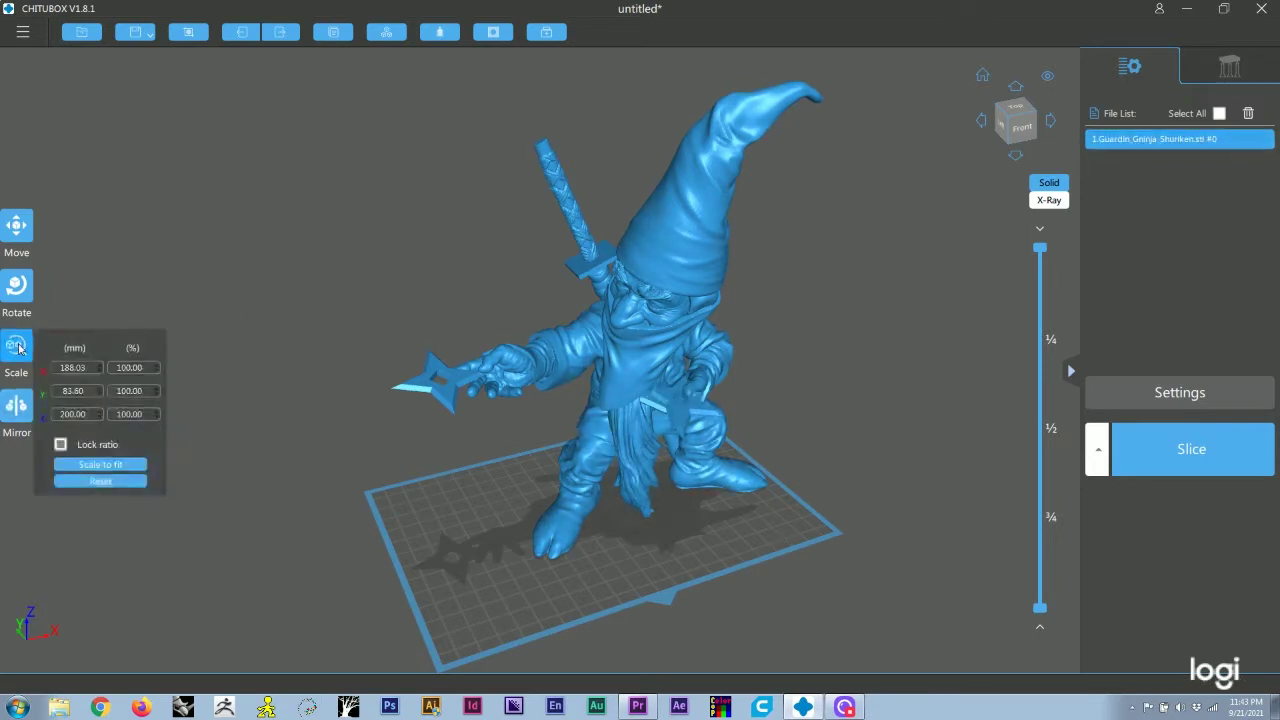
double_click(74, 413)
text(152)
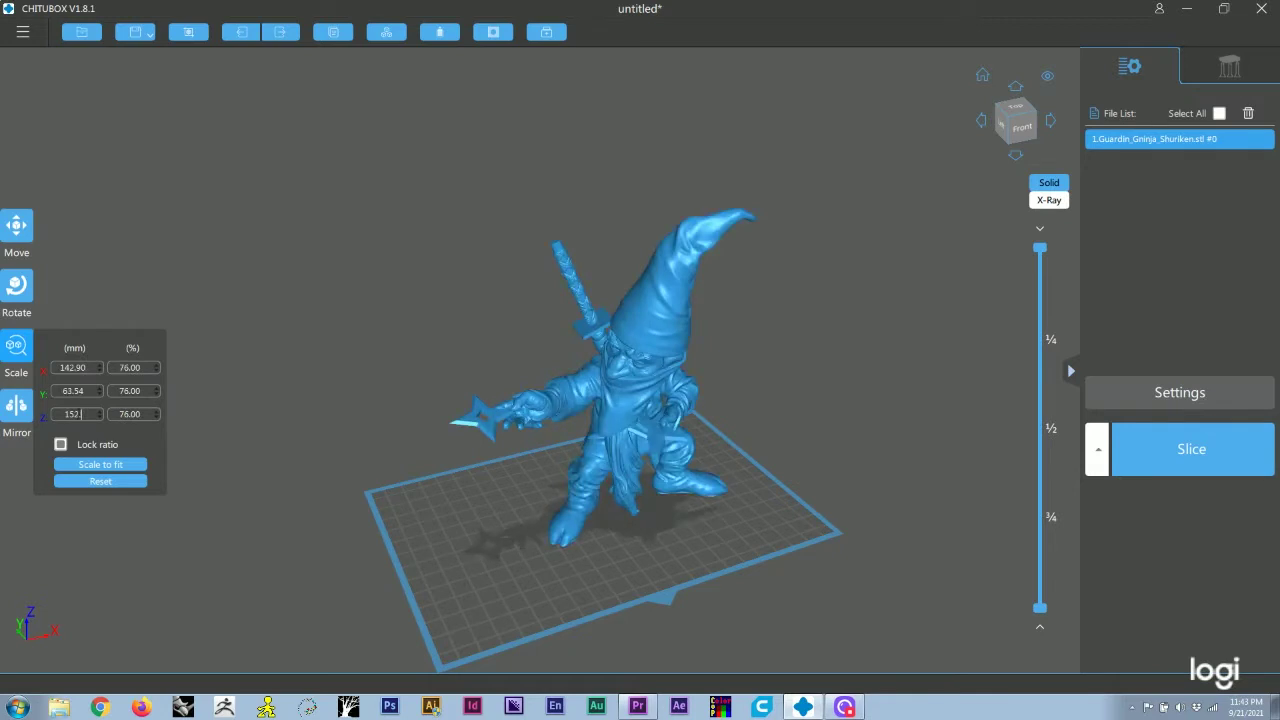
text(.4)
key(Return)
click(836, 579)
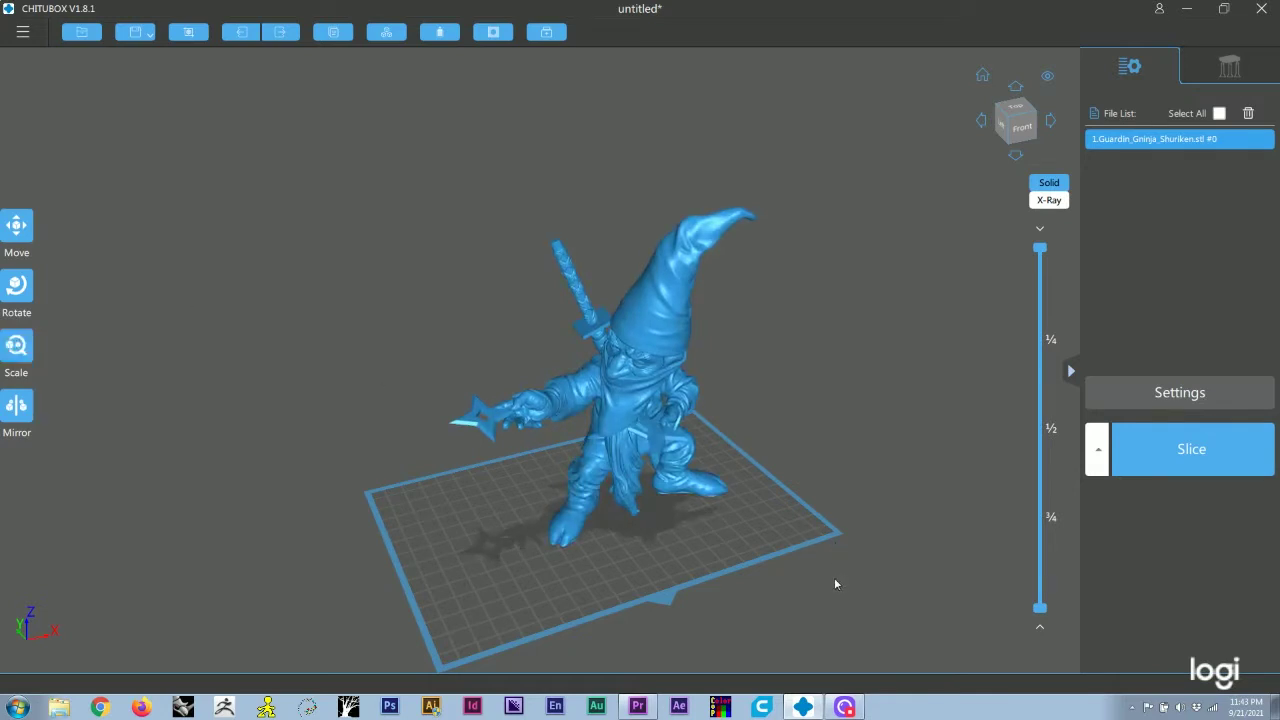
- Tilt the gnome by about -14° around X and about 11° around Y
drag(834, 577, 727, 533)
scroll(728, 531, up, 5)
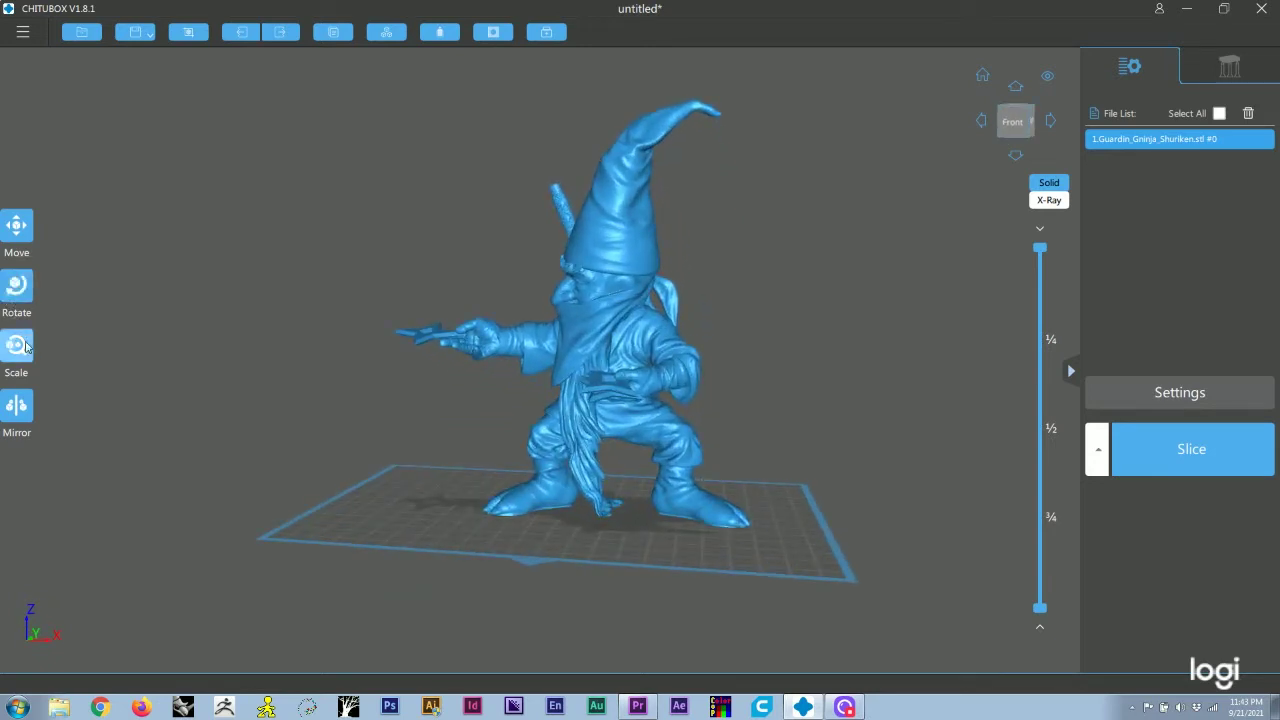
click(17, 287)
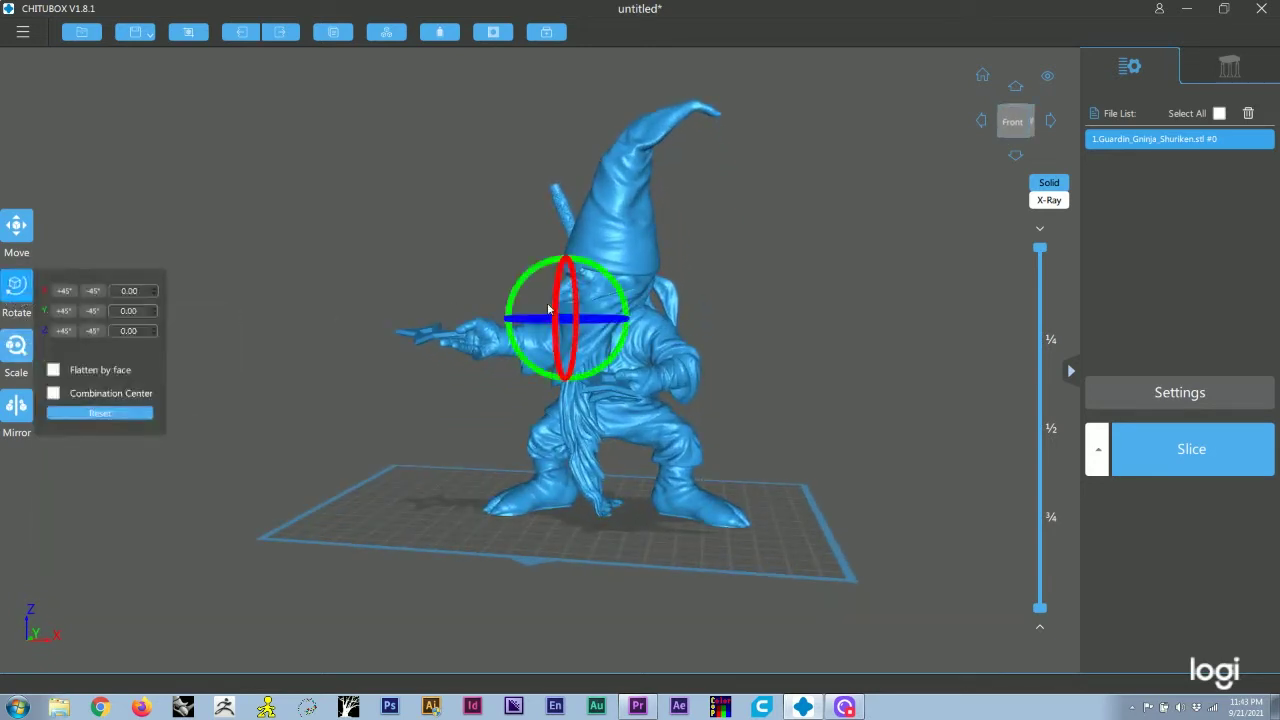
drag(554, 310, 561, 292)
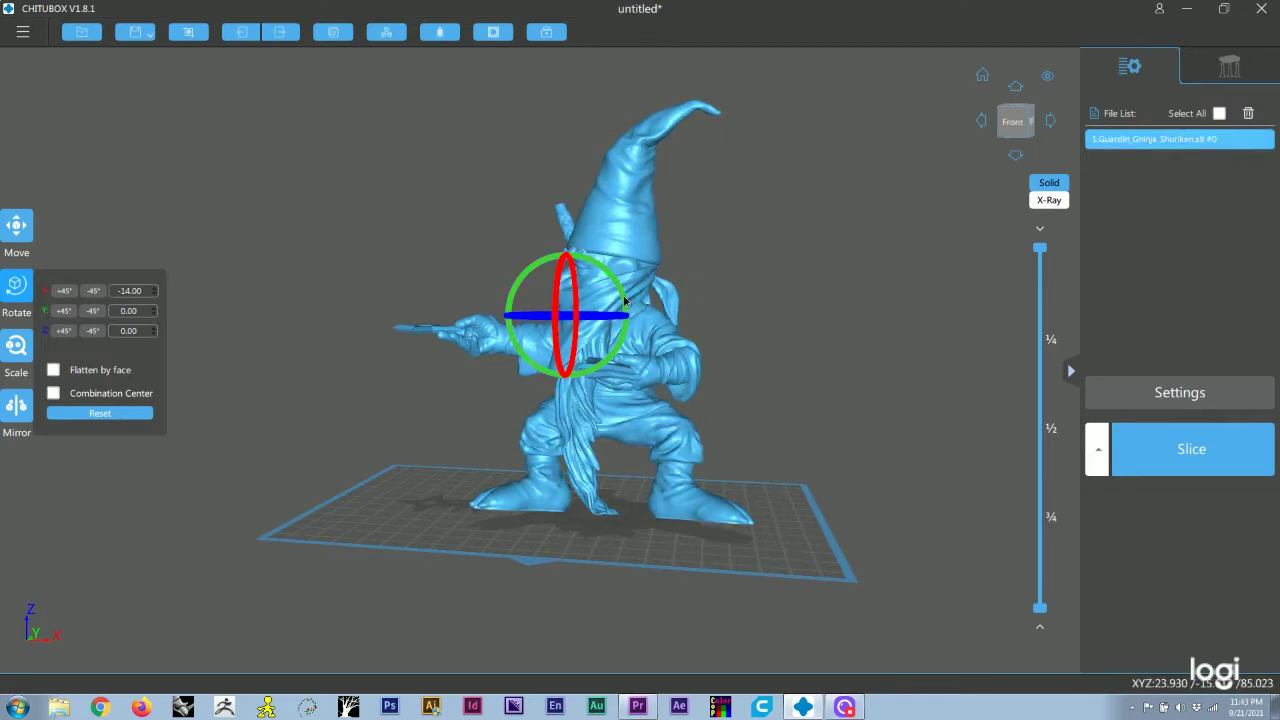
drag(625, 300, 624, 308)
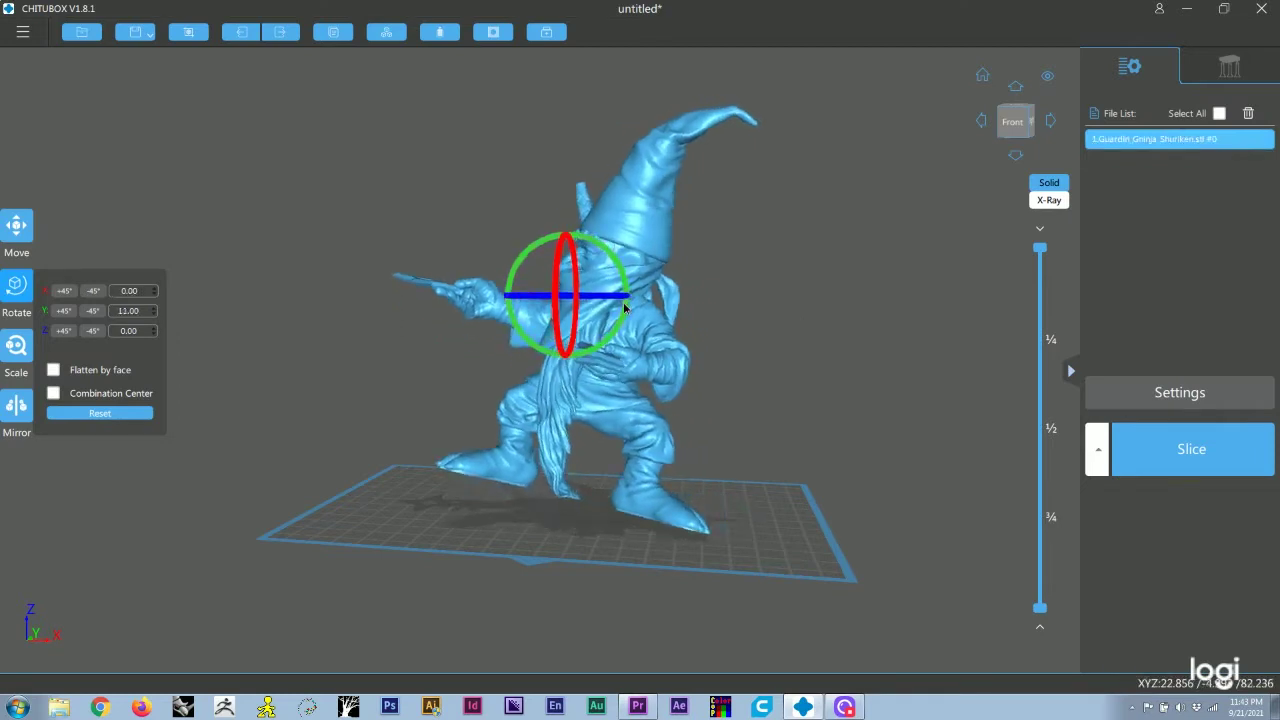
drag(770, 342, 747, 385)
drag(751, 452, 757, 489)
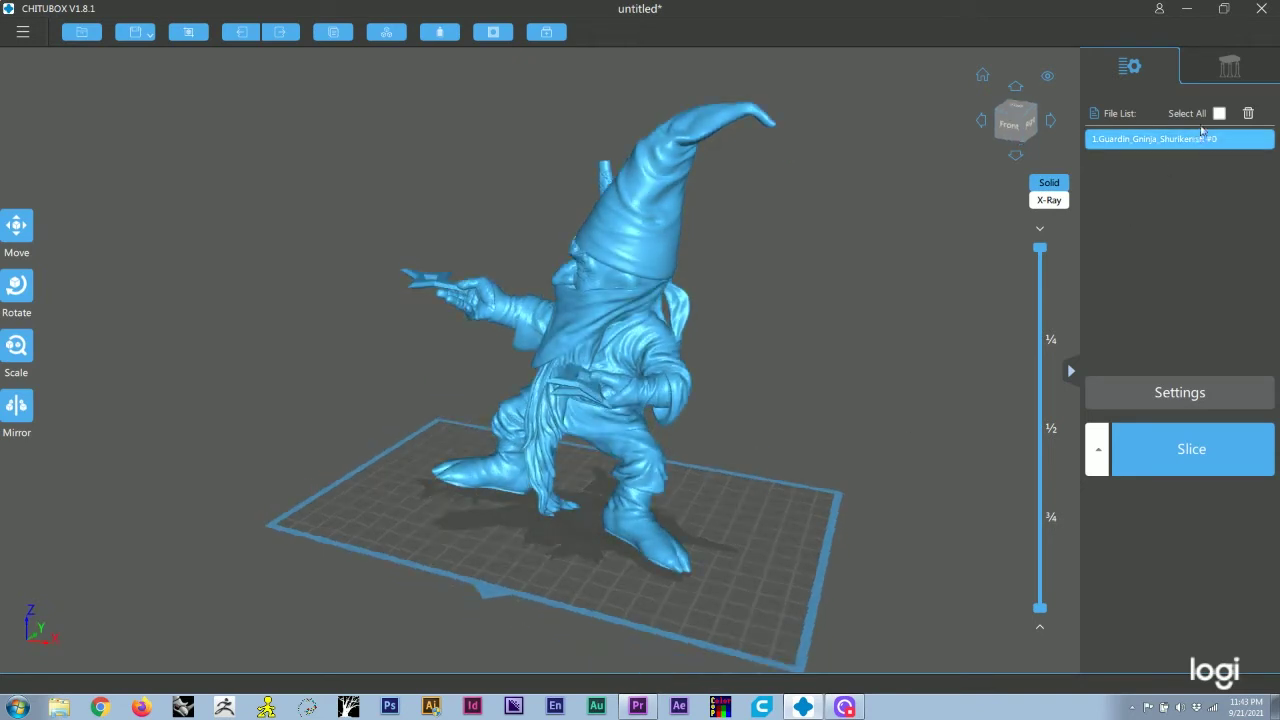
- Switch to support setup, check the model's overhangs from below, and automatically add medium supports across the whole model
click(1231, 72)
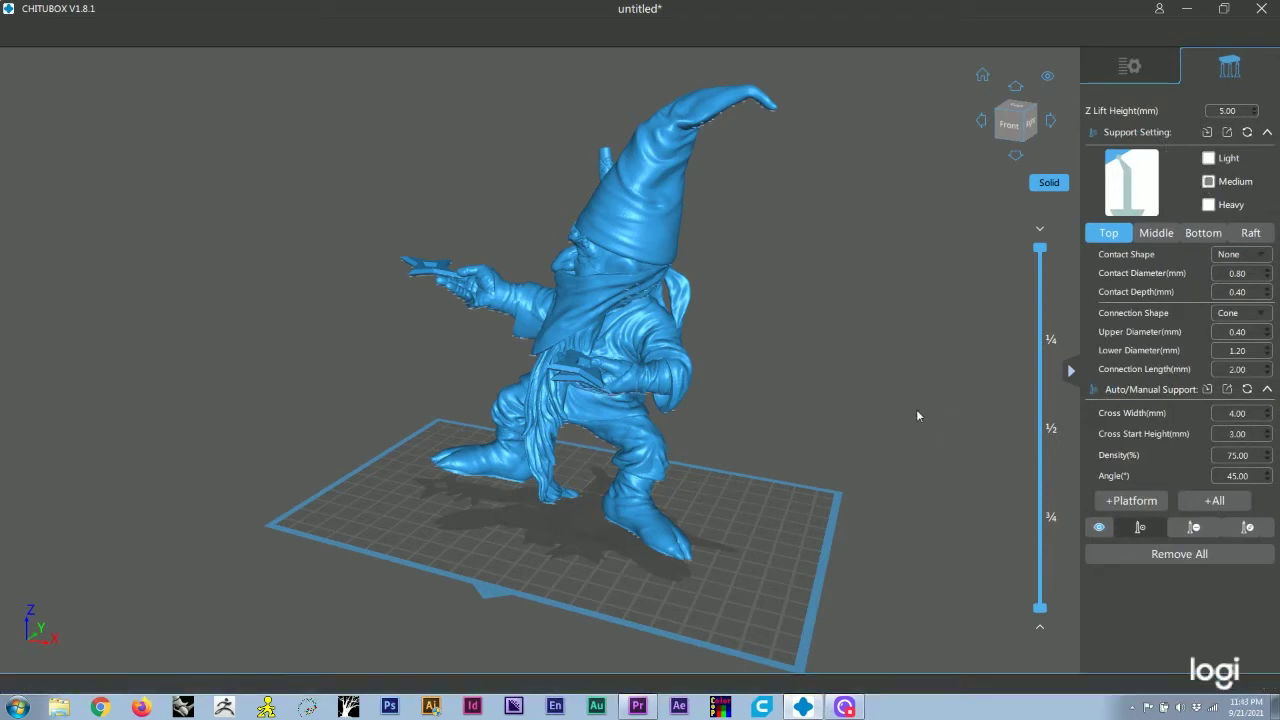
scroll(487, 341, up, 5)
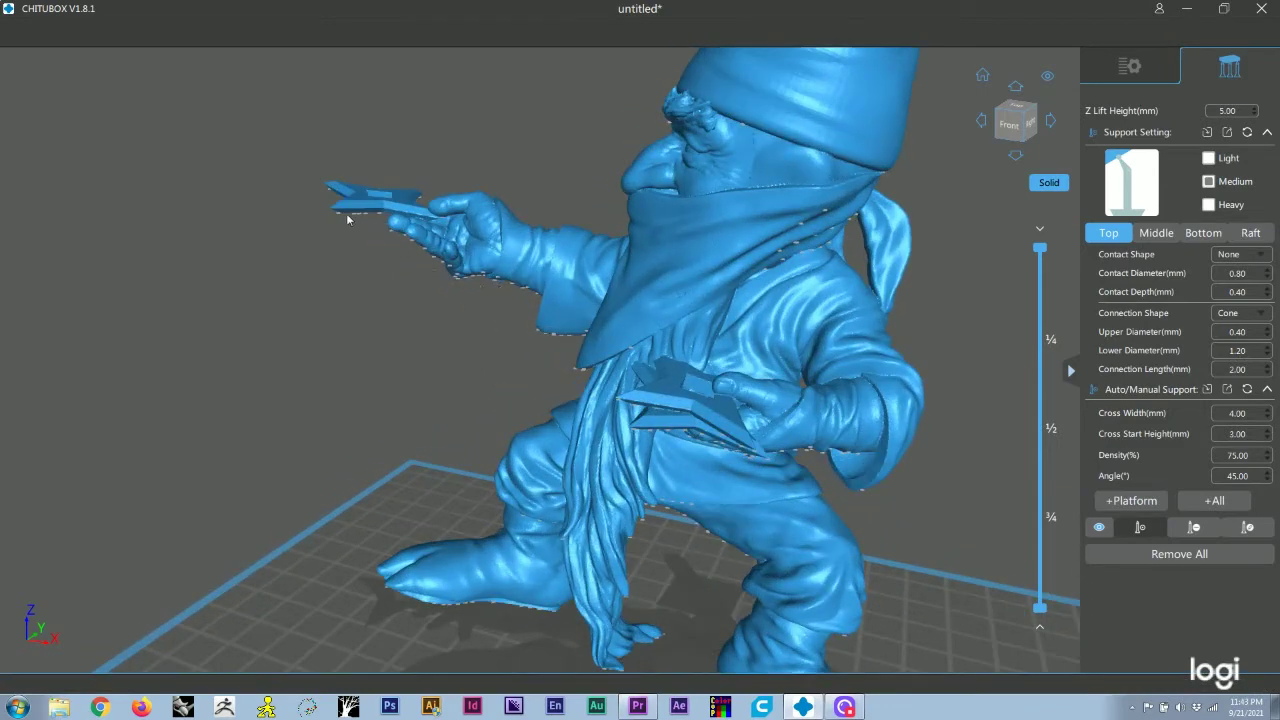
scroll(972, 328, down, 1)
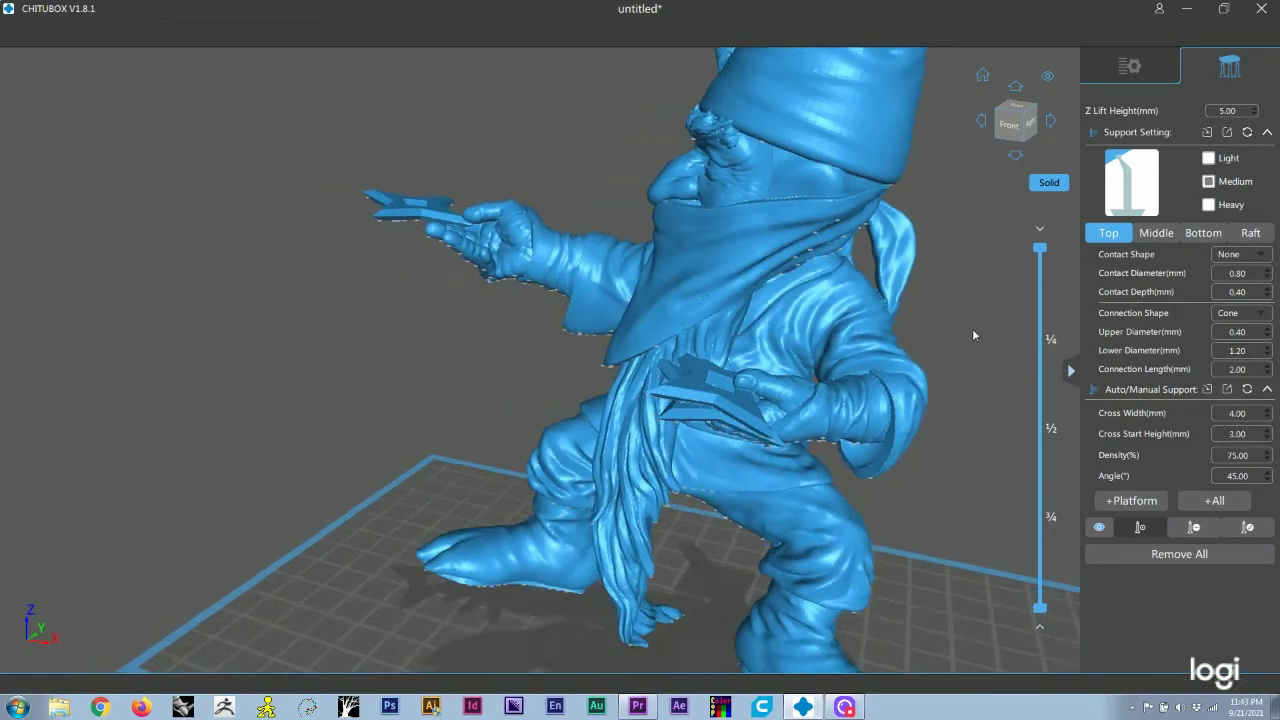
drag(971, 412, 956, 388)
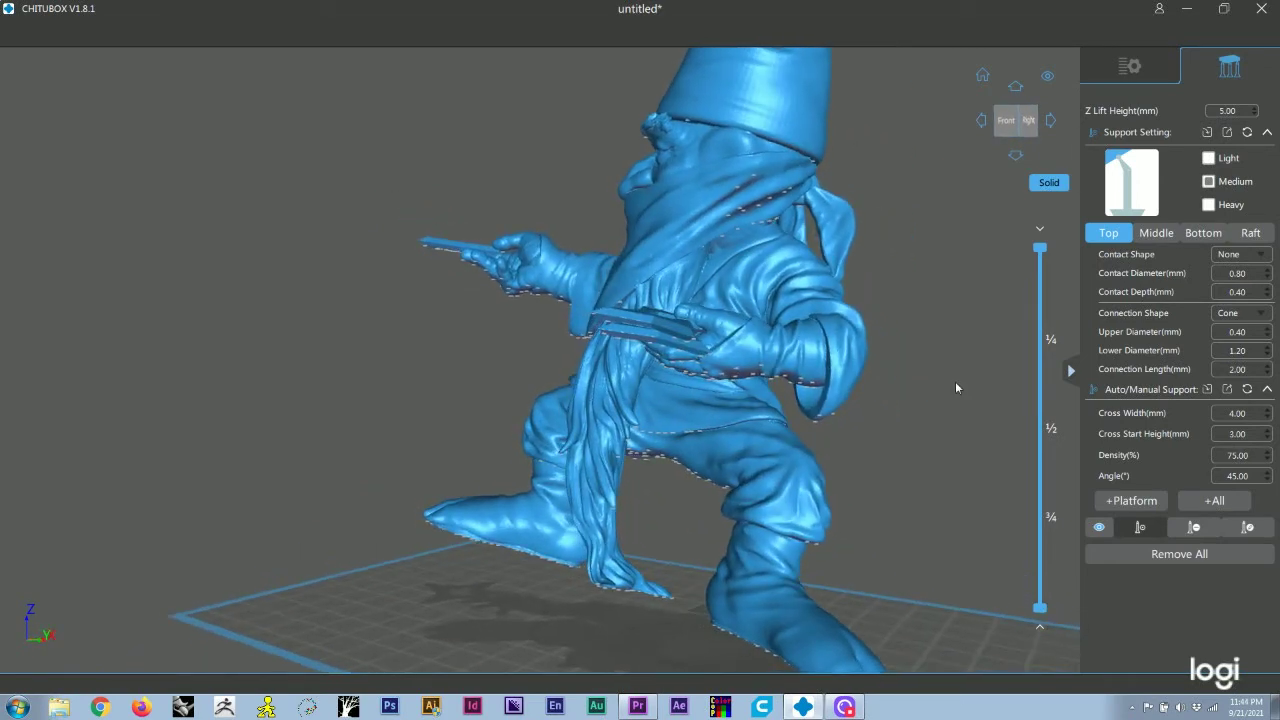
drag(945, 444, 913, 400)
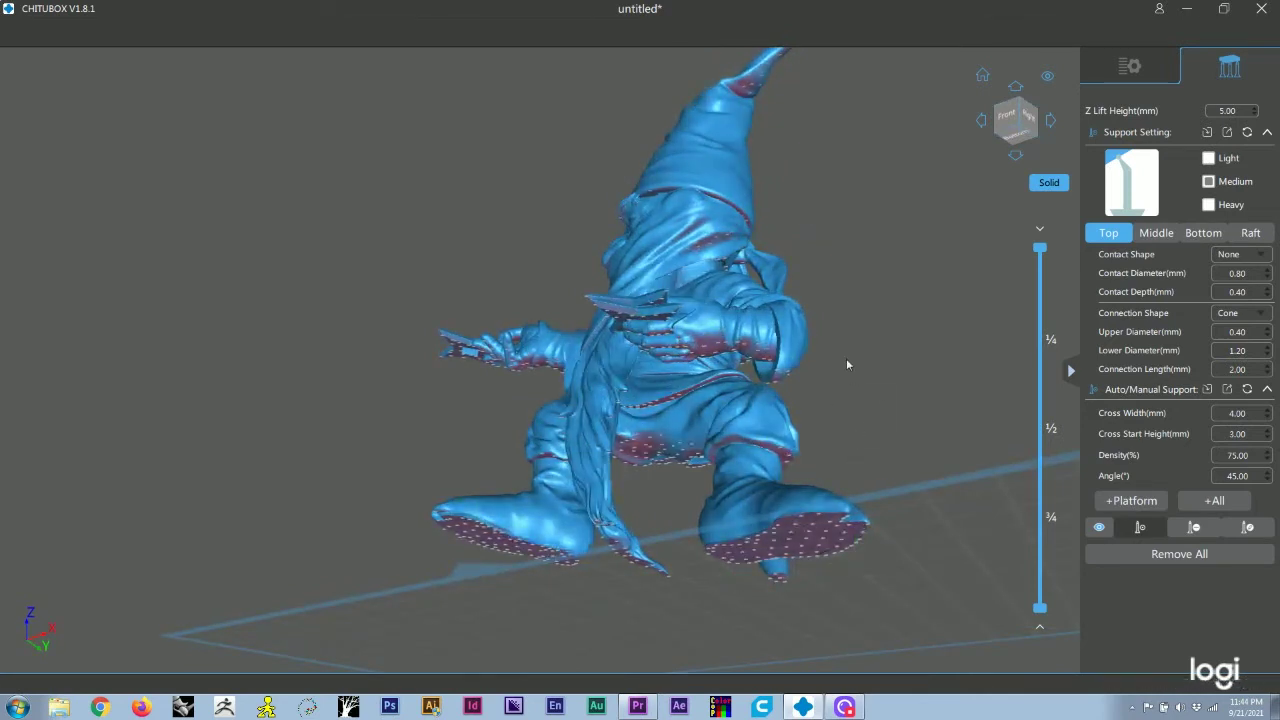
right_drag(853, 335, 854, 374)
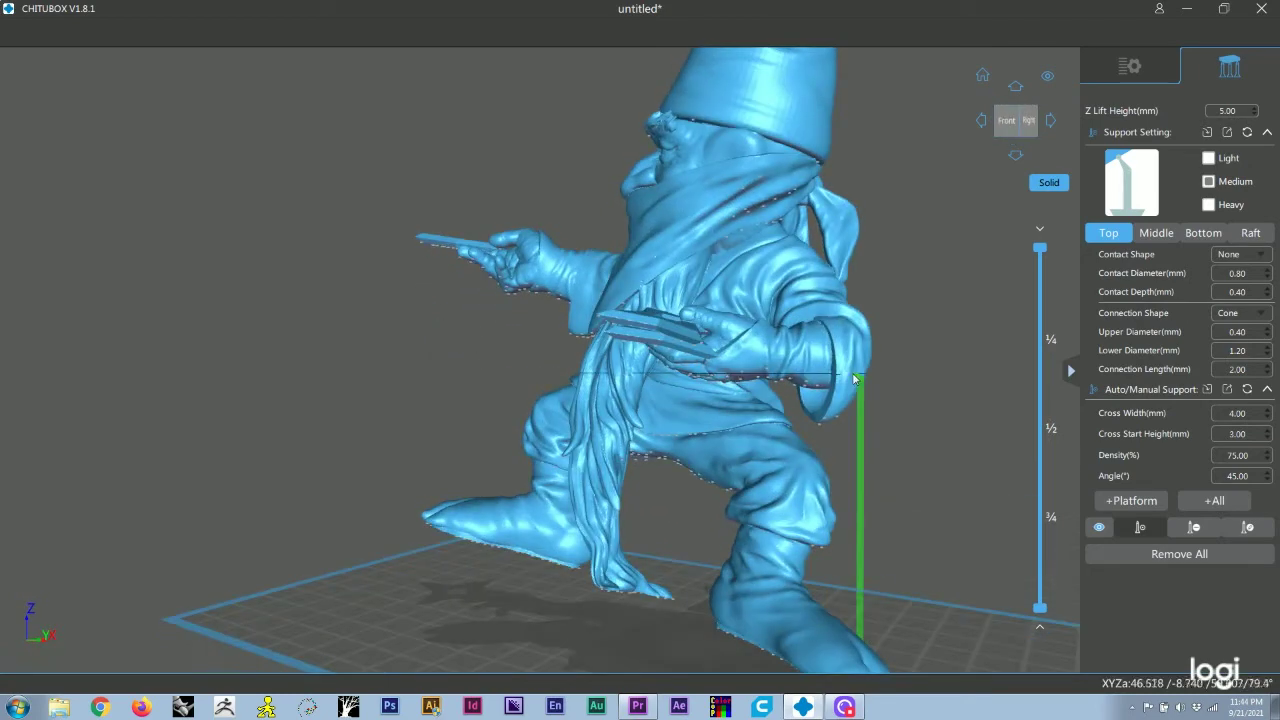
scroll(930, 420, down, 2)
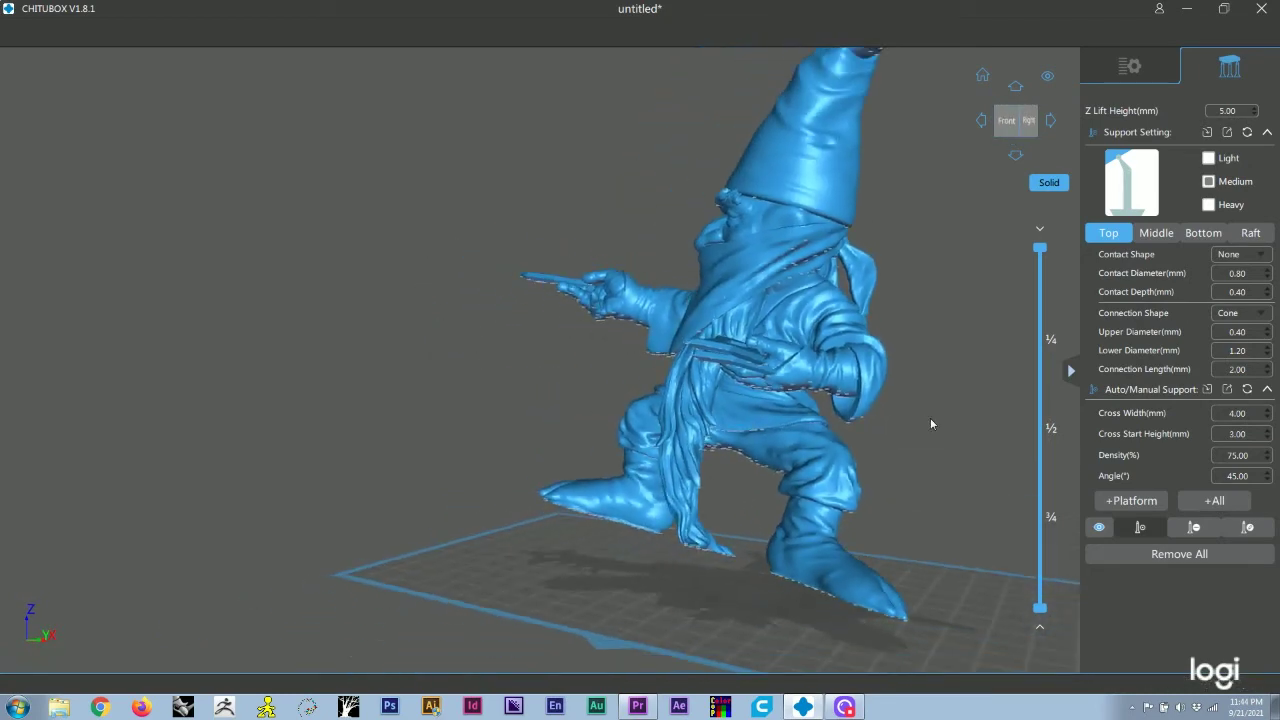
right_drag(940, 436, 1001, 441)
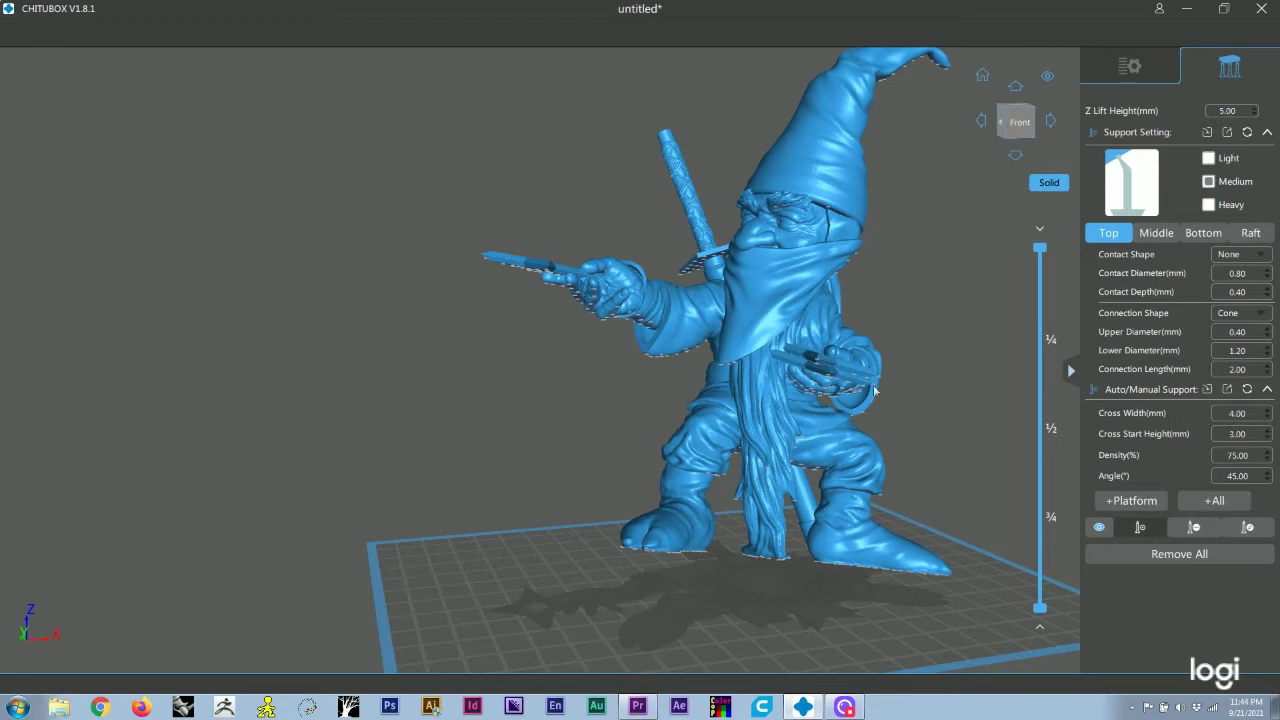
right_drag(946, 428, 936, 411)
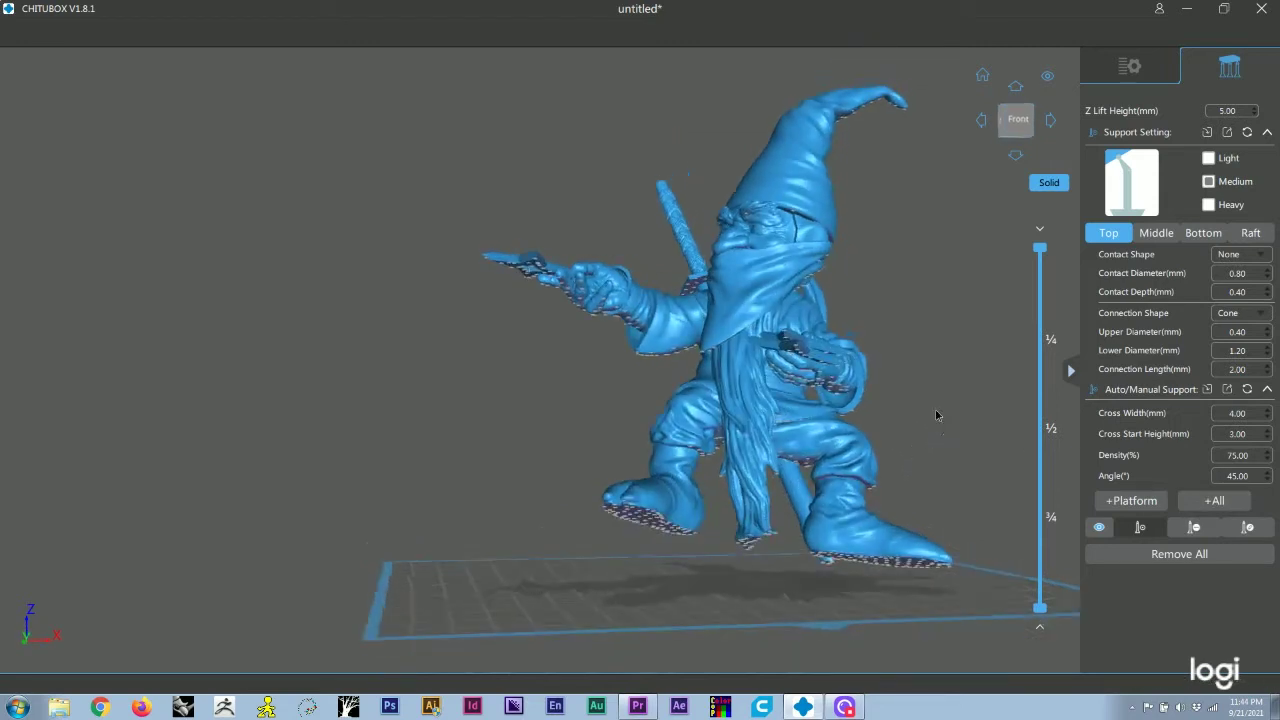
click(1224, 506)
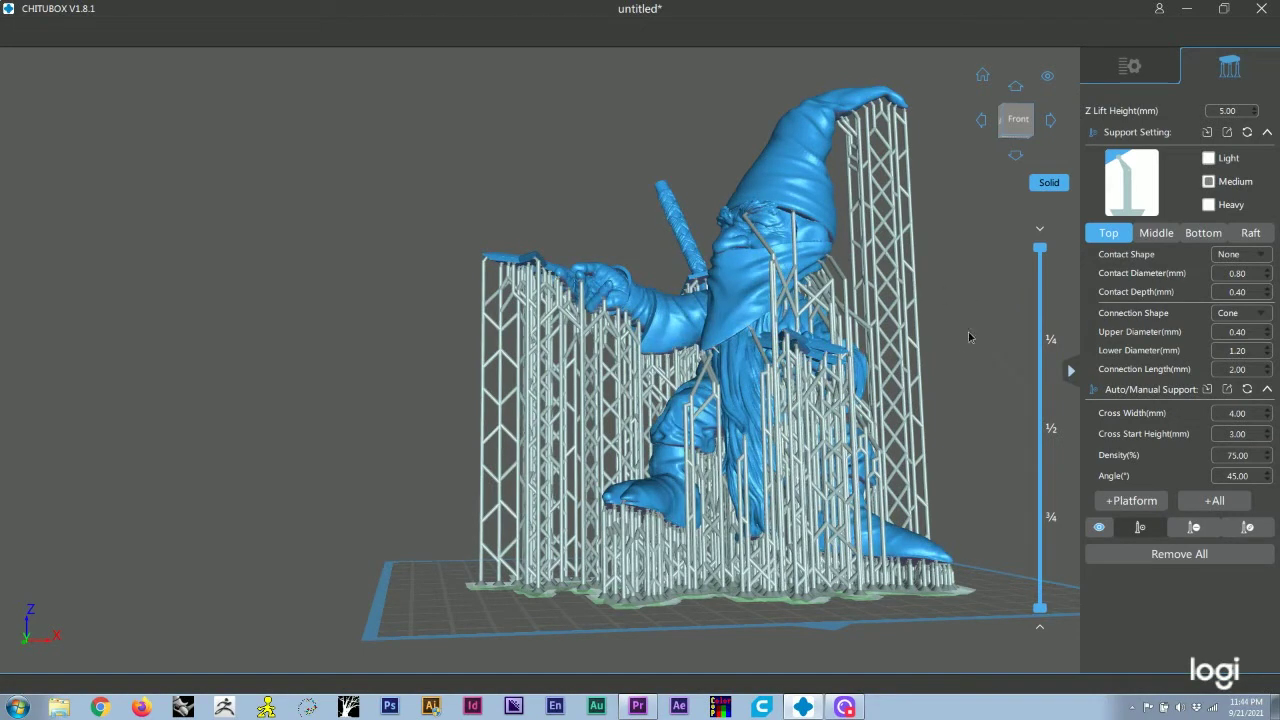
- Examine the generated supports around the hands, hat and sword, viewing the gnome from the front, the side and underneath
scroll(966, 345, up, 3)
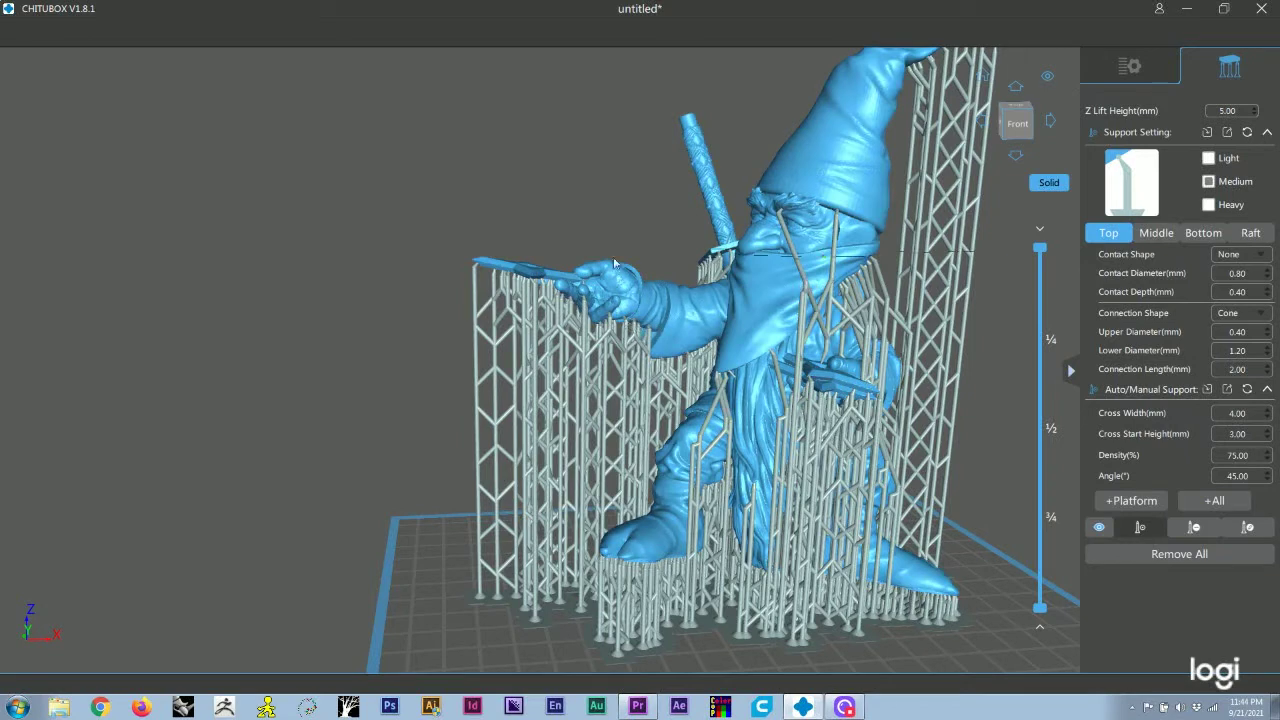
right_drag(603, 229, 647, 260)
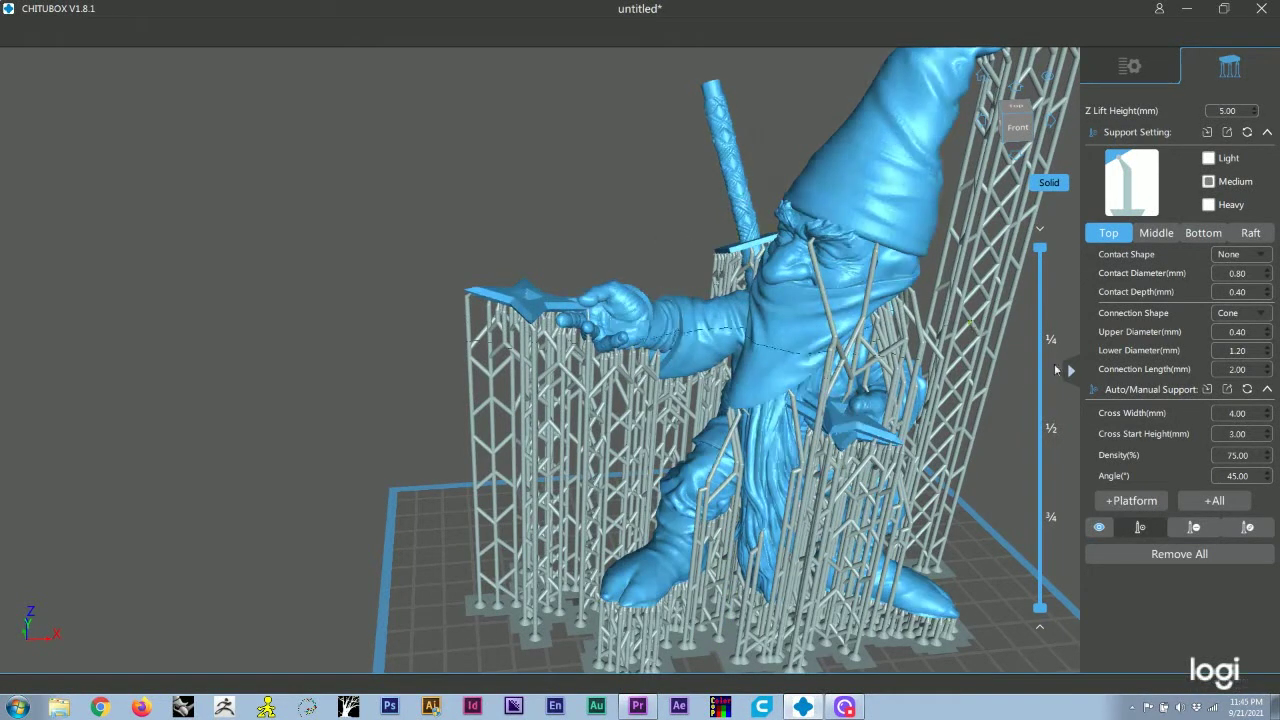
scroll(1009, 392, down, 2)
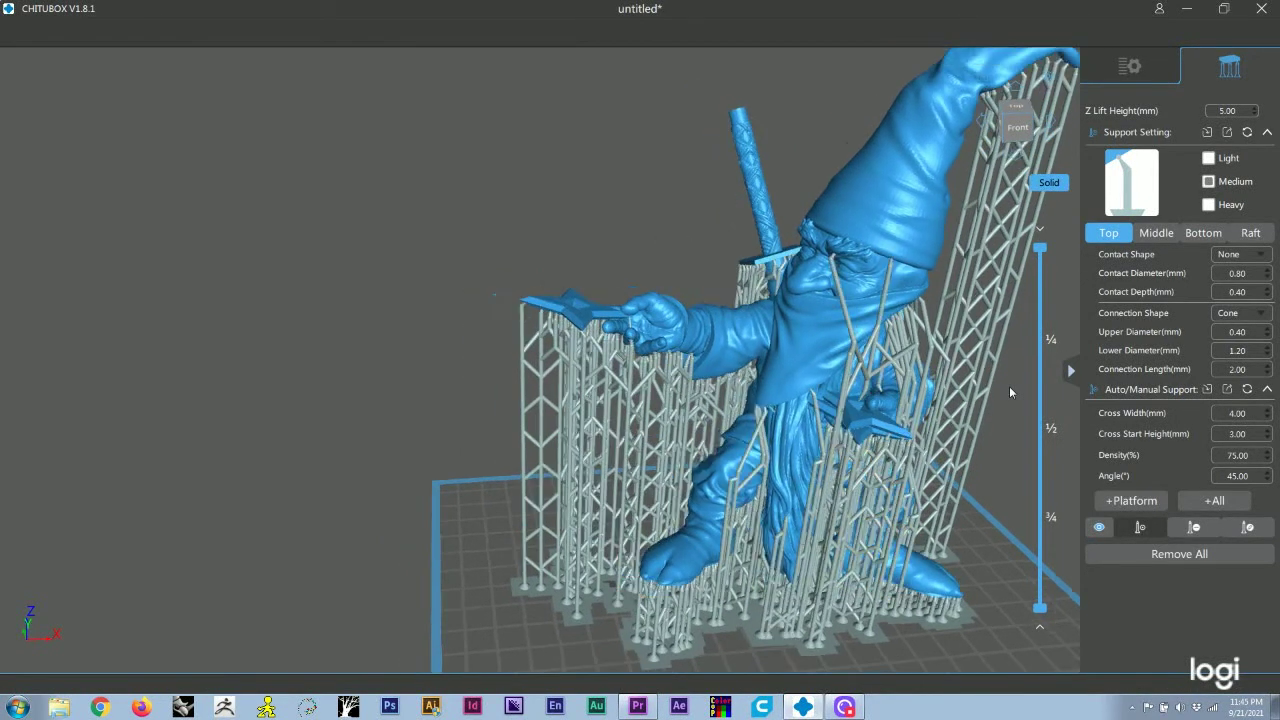
right_drag(634, 184, 616, 170)
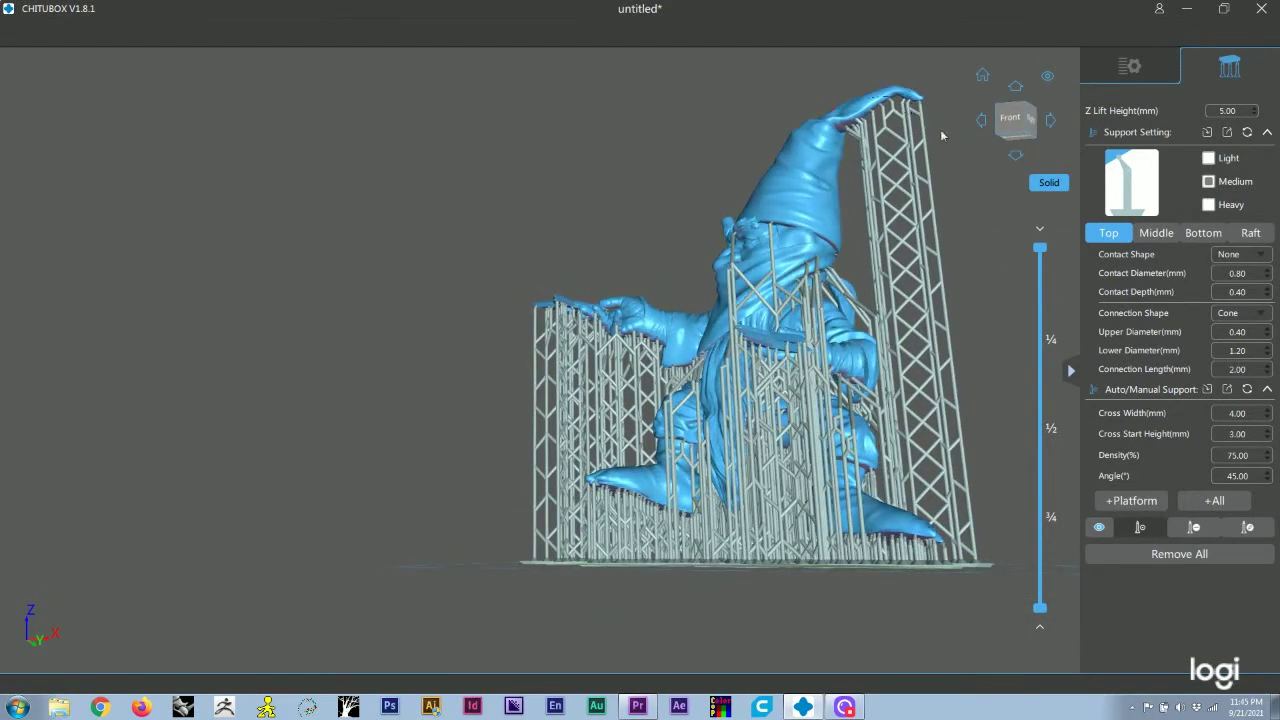
right_drag(981, 210, 948, 541)
right_drag(922, 403, 874, 528)
mouse_move(847, 380)
right_down()
mouse_move(837, 323)
mouse_move(838, 362)
right_up()
scroll(828, 390, up, 2)
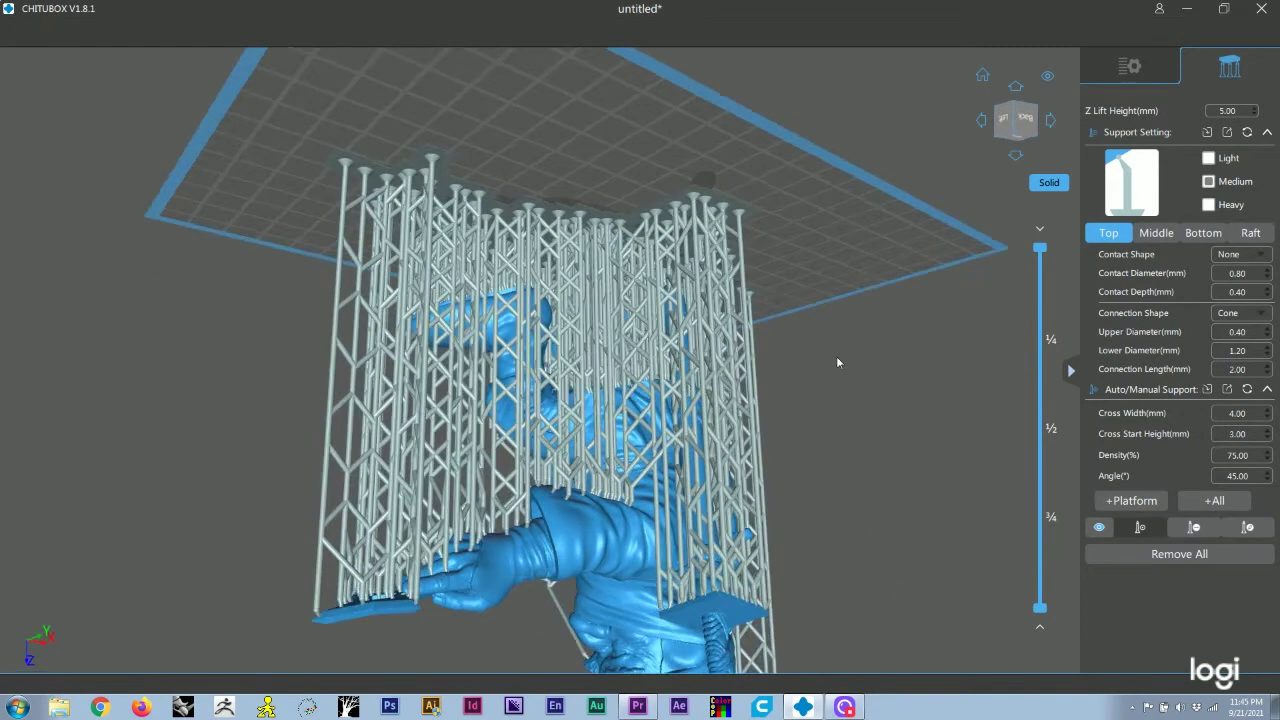
right_drag(836, 406, 766, 394)
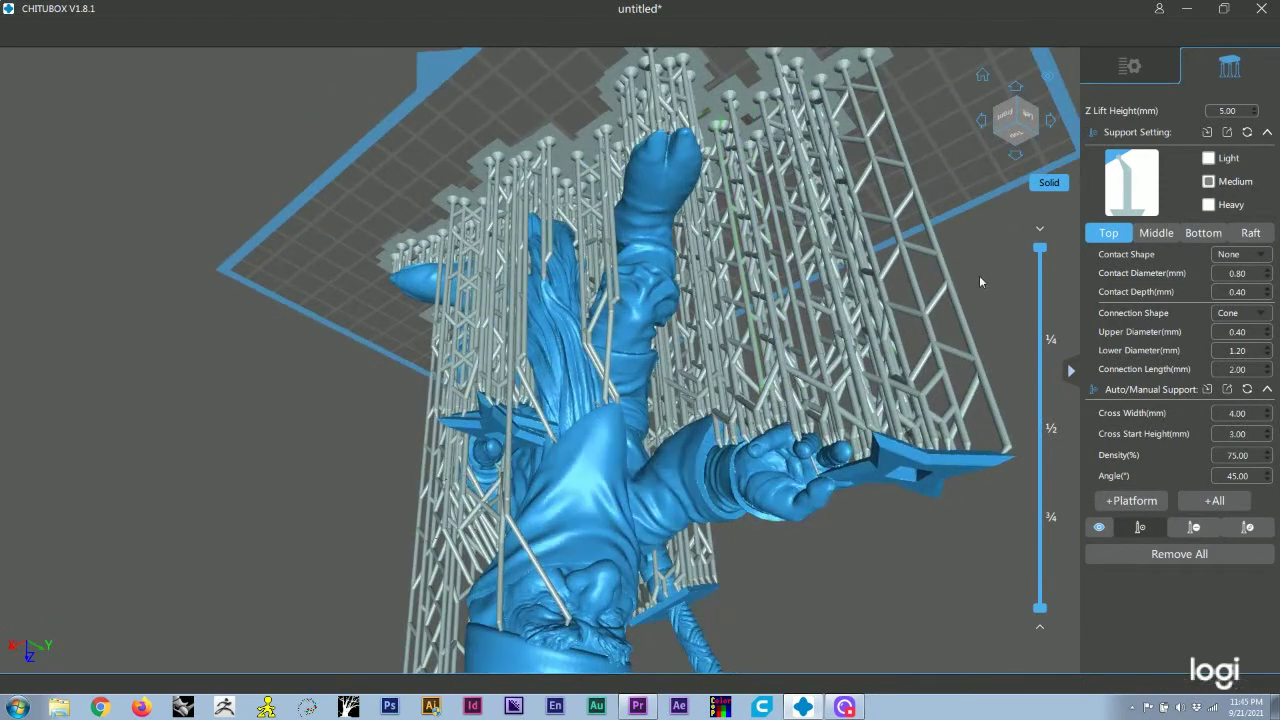
scroll(979, 275, down, 1)
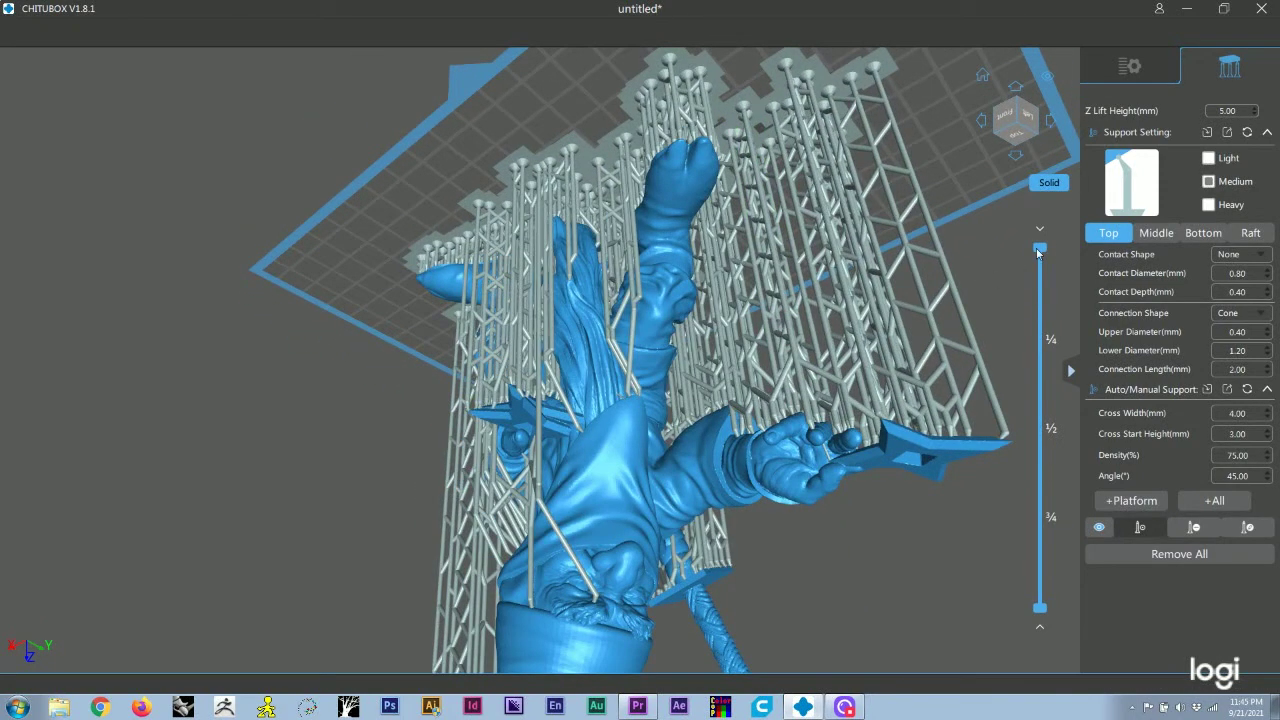
- Lower the layer preview to layer 0, raise it to about layer 260, and examine the lowest foot's support contacts
drag(1038, 252, 1014, 616)
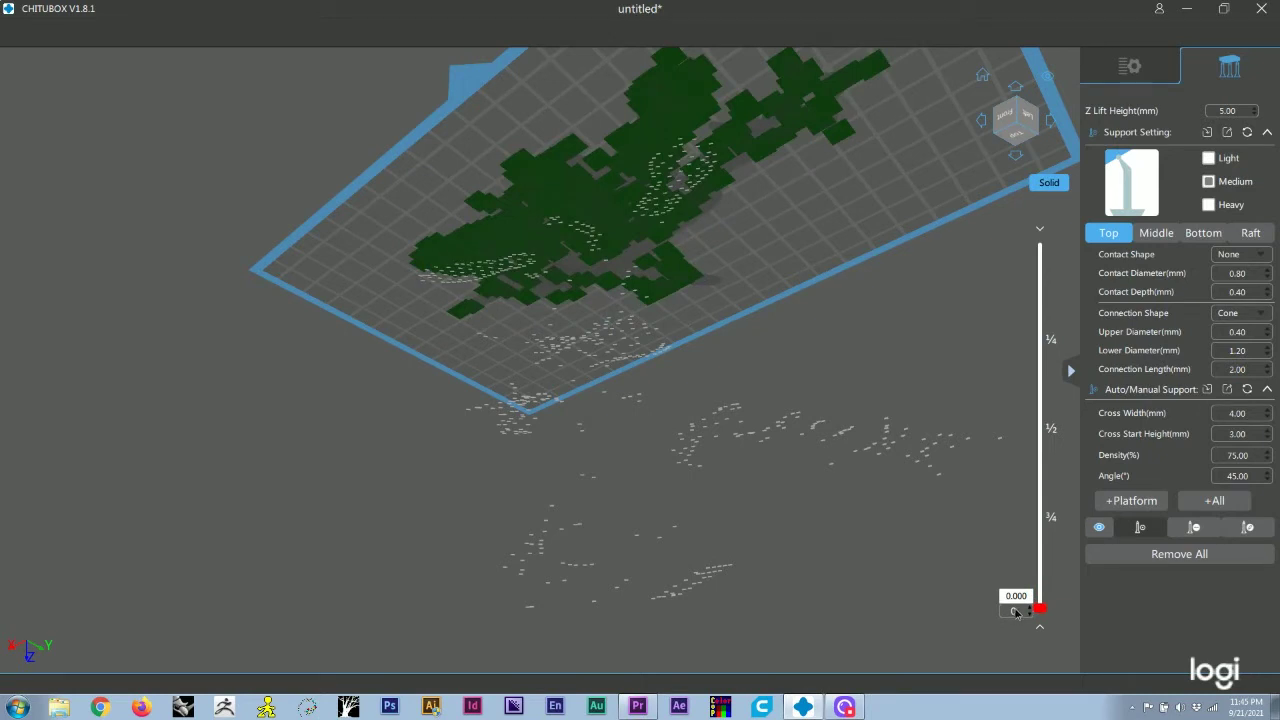
drag(1016, 612, 1037, 589)
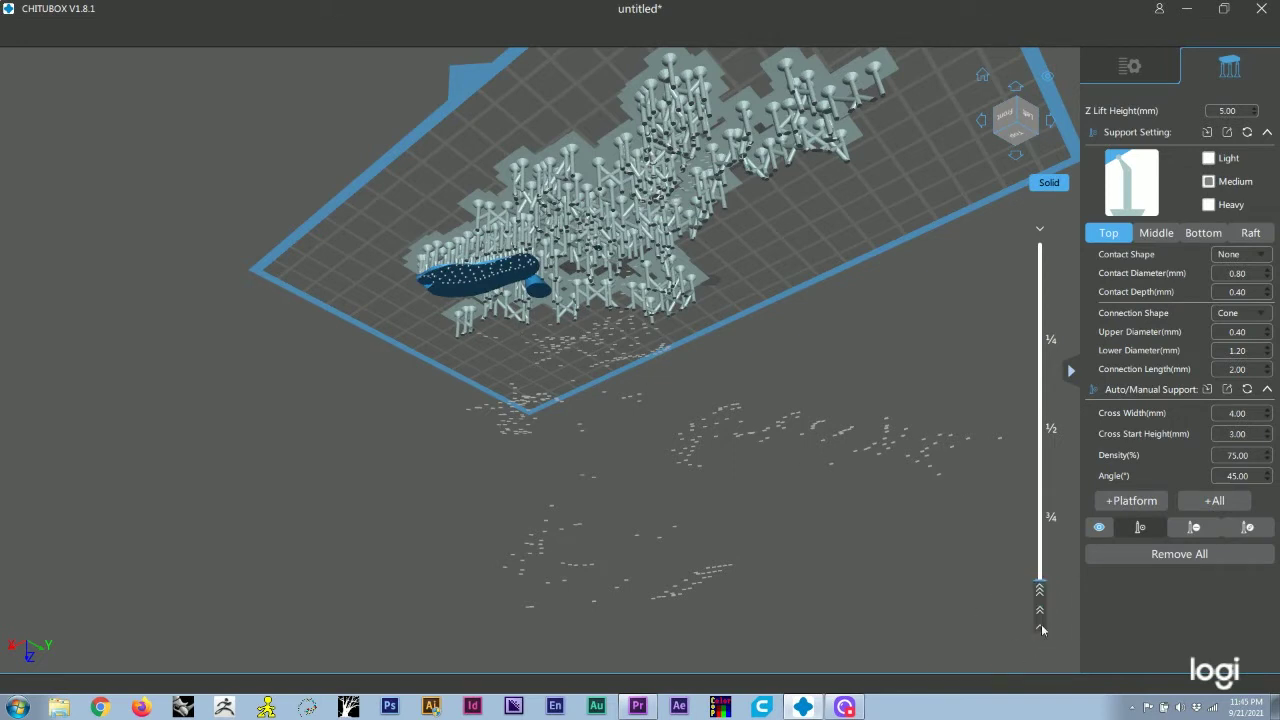
drag(1041, 626, 1040, 622)
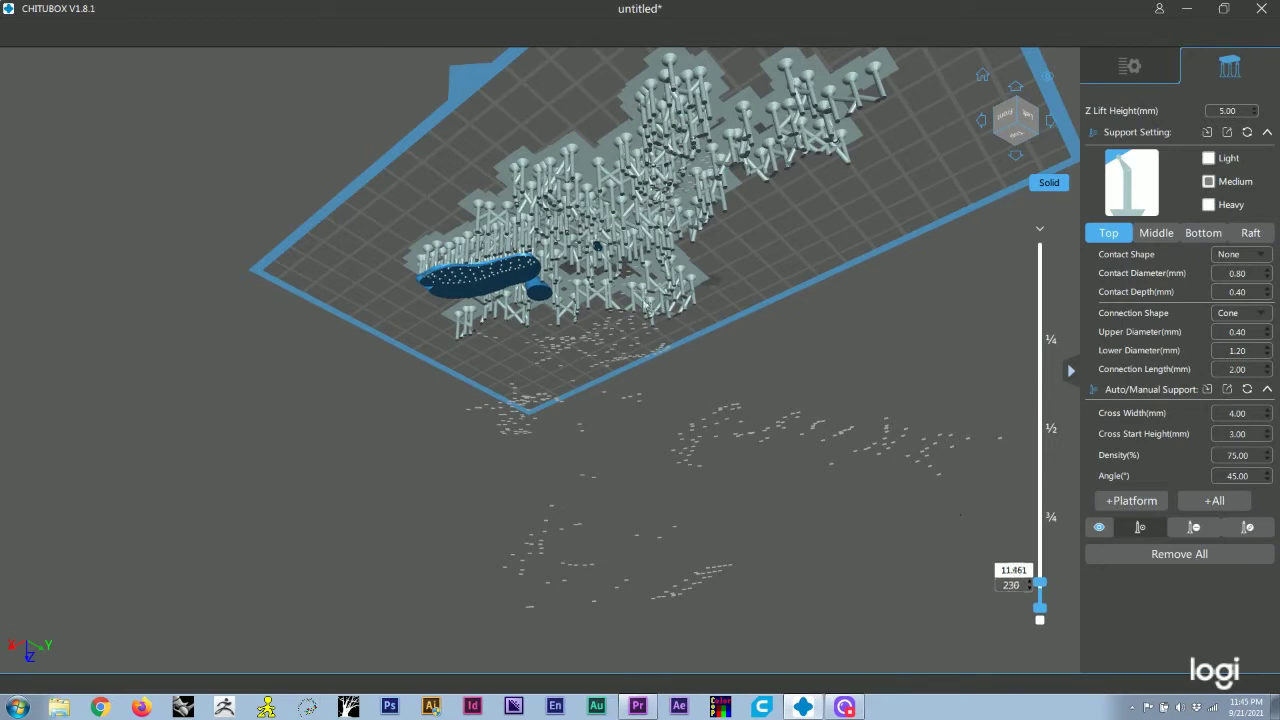
scroll(646, 306, up, 2)
scroll(640, 308, up, 1)
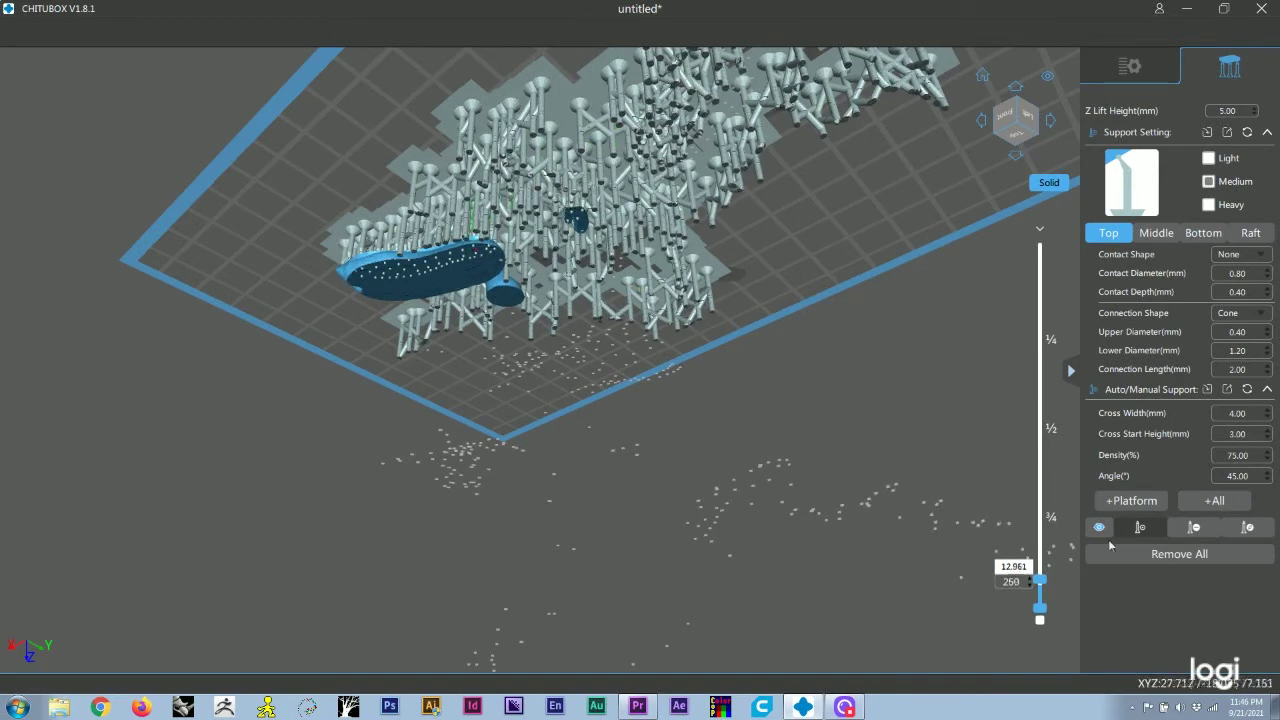
- Raise the layer preview to about layer 559, advance it to about layer 579, and check the support contacts under the second foot
drag(1040, 581, 1040, 545)
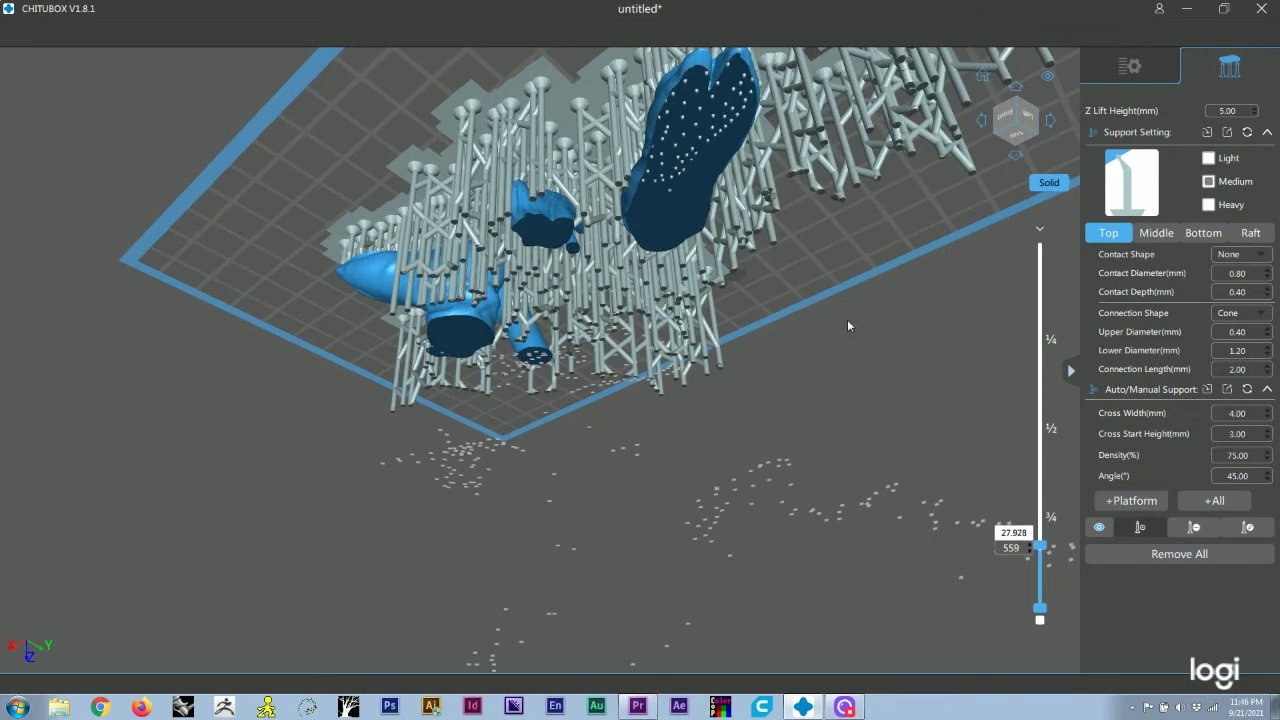
key(Up)
key(Up)
key(Up)
key(Up)
key(Up)
key(Up)
scroll(871, 342, down, 1)
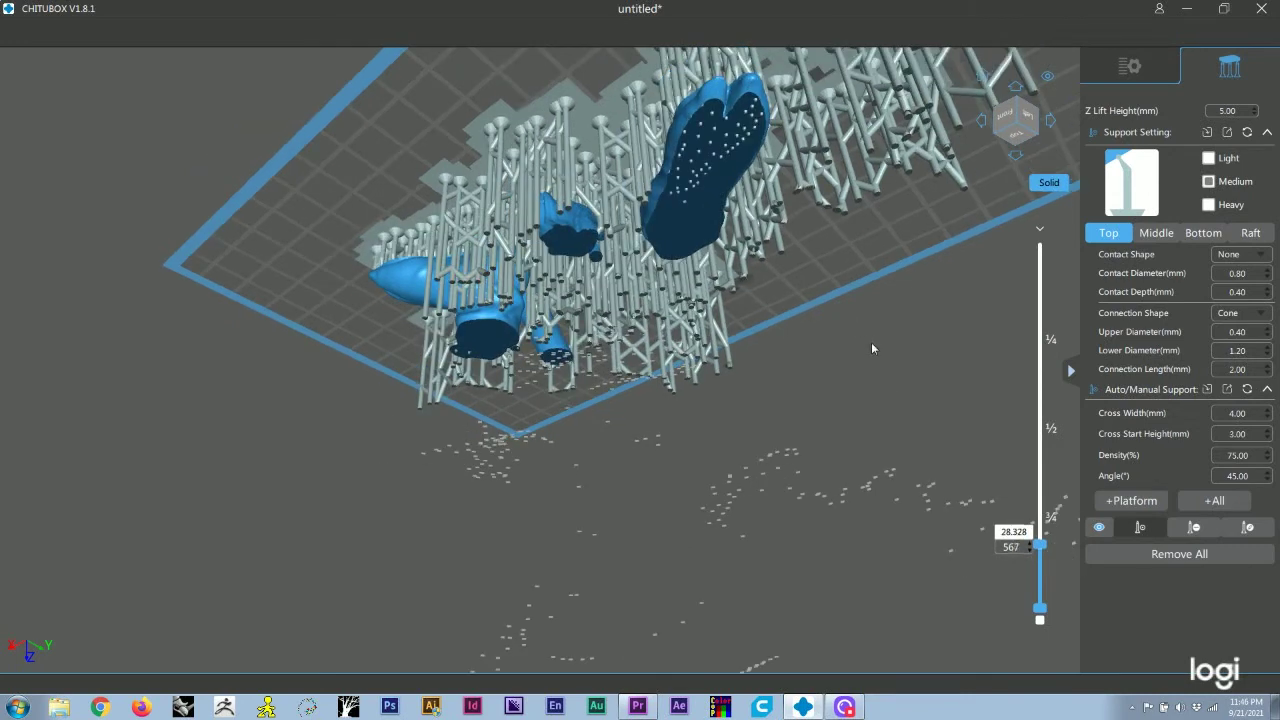
key(Up)
key(Up)
key(Up)
key(Up)
key(Up)
key(Up)
key(Up)
key(Up)
key(Up)
key(Up)
key(Up)
key(Up)
- Advance the layer preview to about layer 655, examining the second foot from toes to ankle for unsupported areas from a lower angle
right_drag(871, 342, 873, 359)
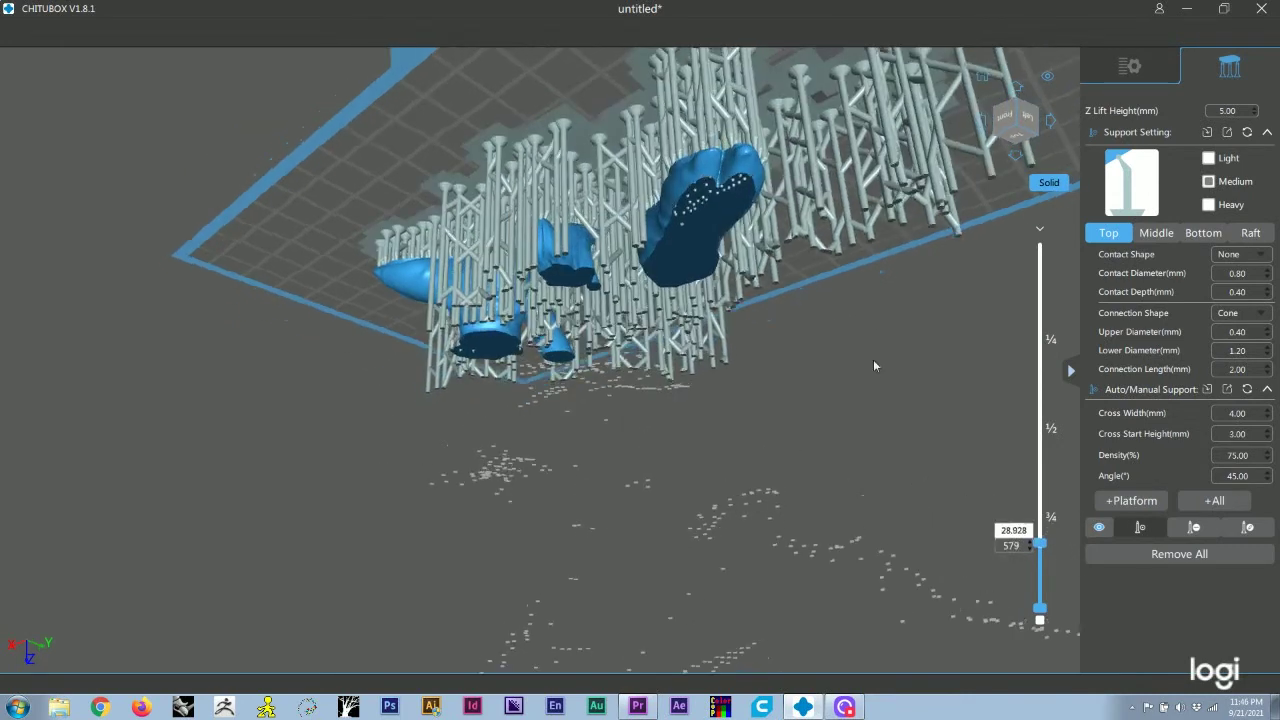
key(Up)
key(Up)
key(Up)
key(Up)
key(Up)
key(Up)
key(Up)
key(Up)
key(Up)
key(Up)
key(Up)
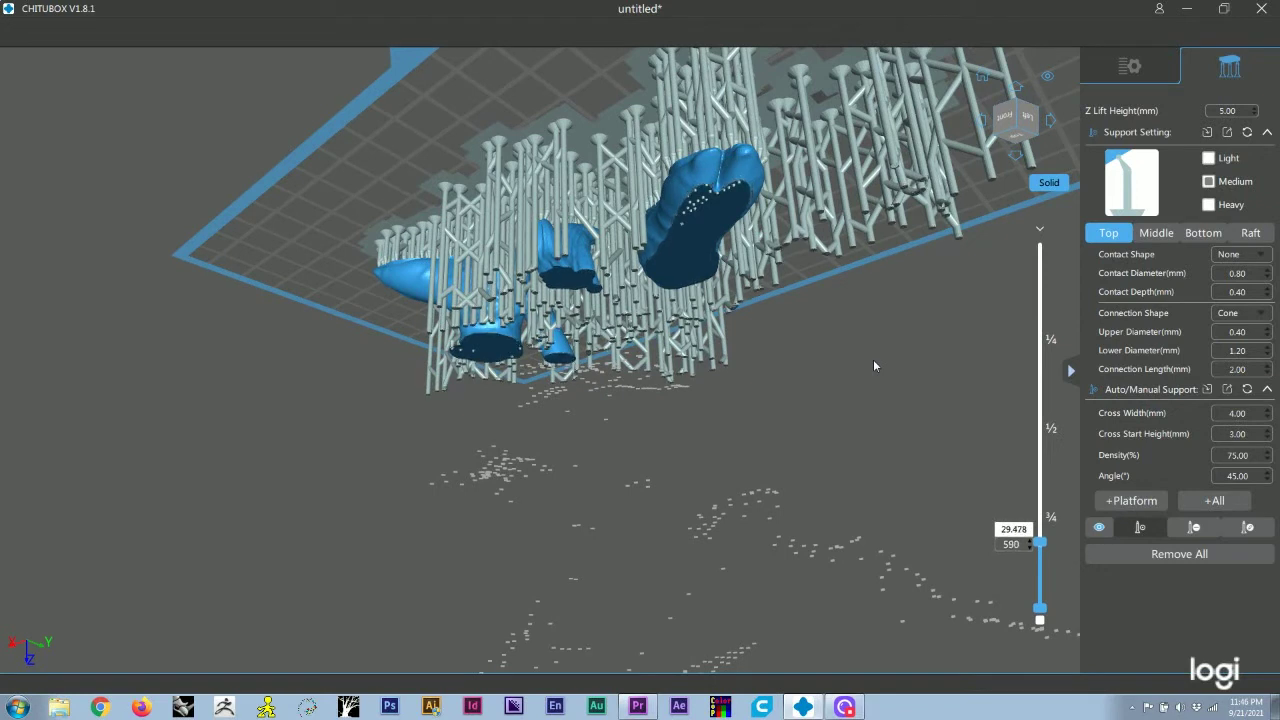
key(Up)
key(Up)
key(Up)
key(Up)
key(Up)
key(Up)
key(Up)
key(Up)
key(Up)
key(Up)
key(Up)
key(Up)
key(Up)
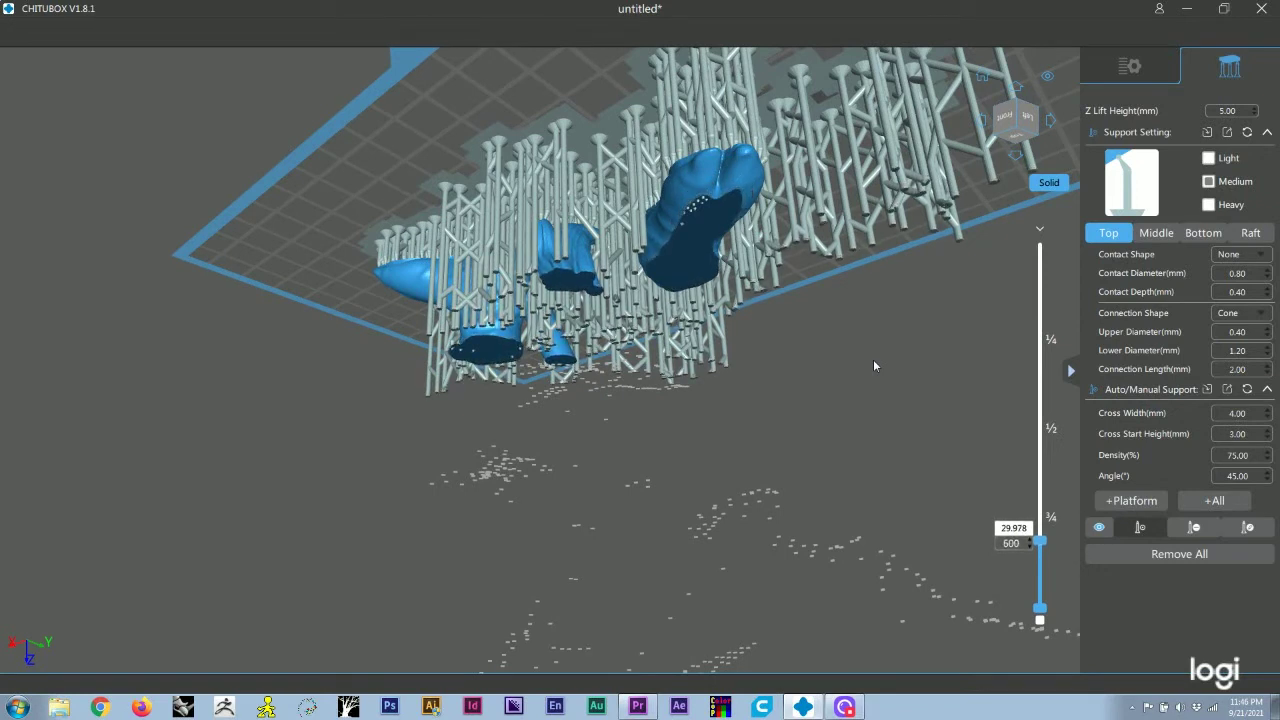
key(Up)
key(Up)
key(Up)
key(Up)
key(Up)
key(Up)
key(Up)
key(Up)
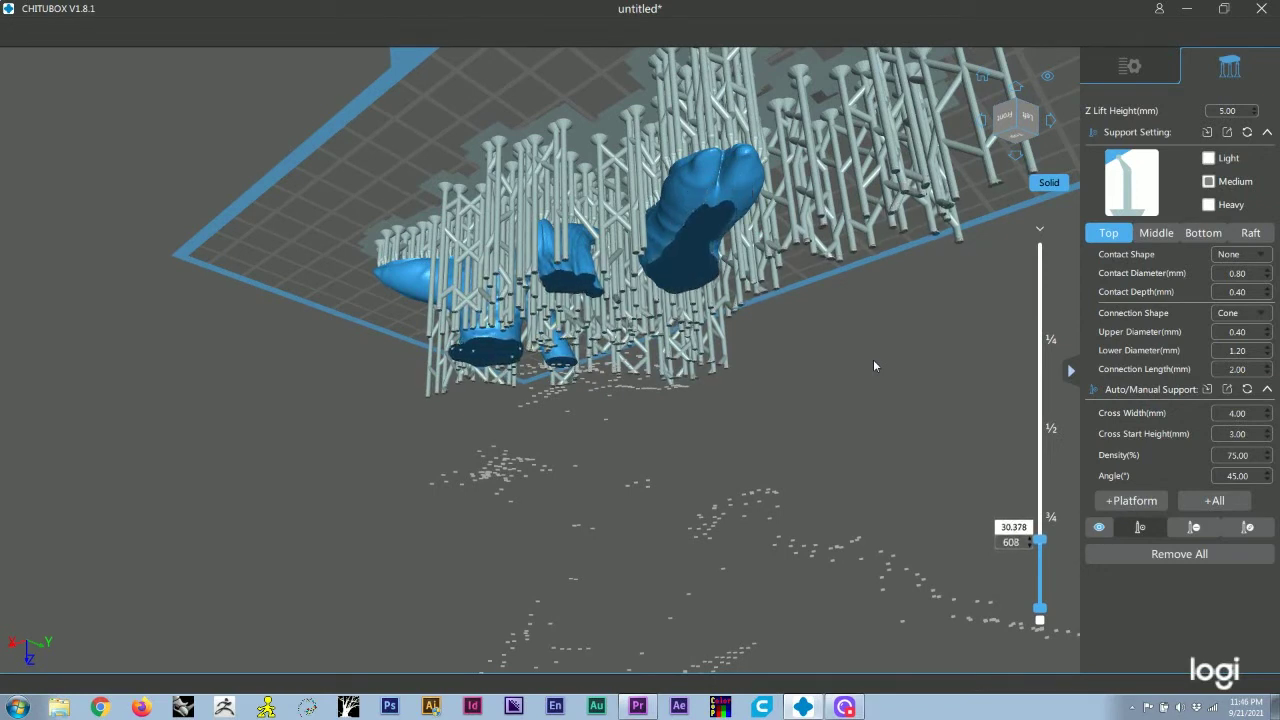
key(Up)
key(Up)
key(Up)
key(Up)
key(Up)
key(Up)
key(Up)
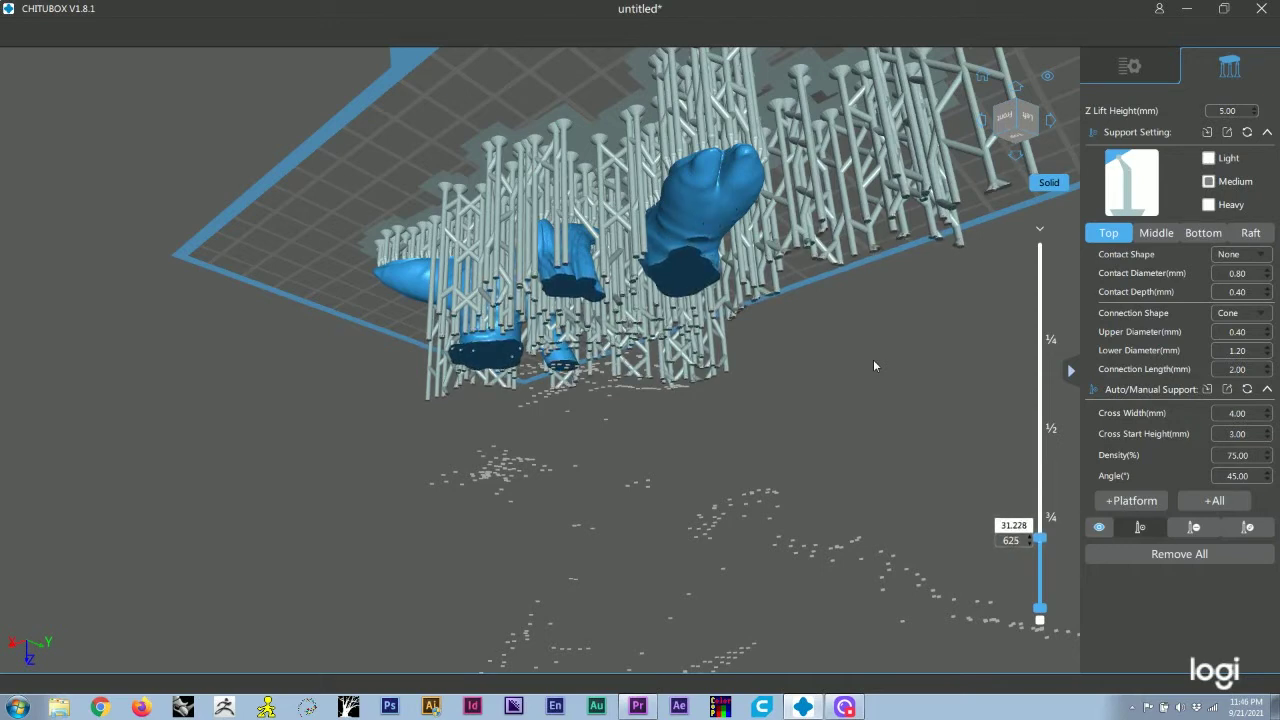
key(Up)
key(Up)
key(Up)
key(Up)
key(Up)
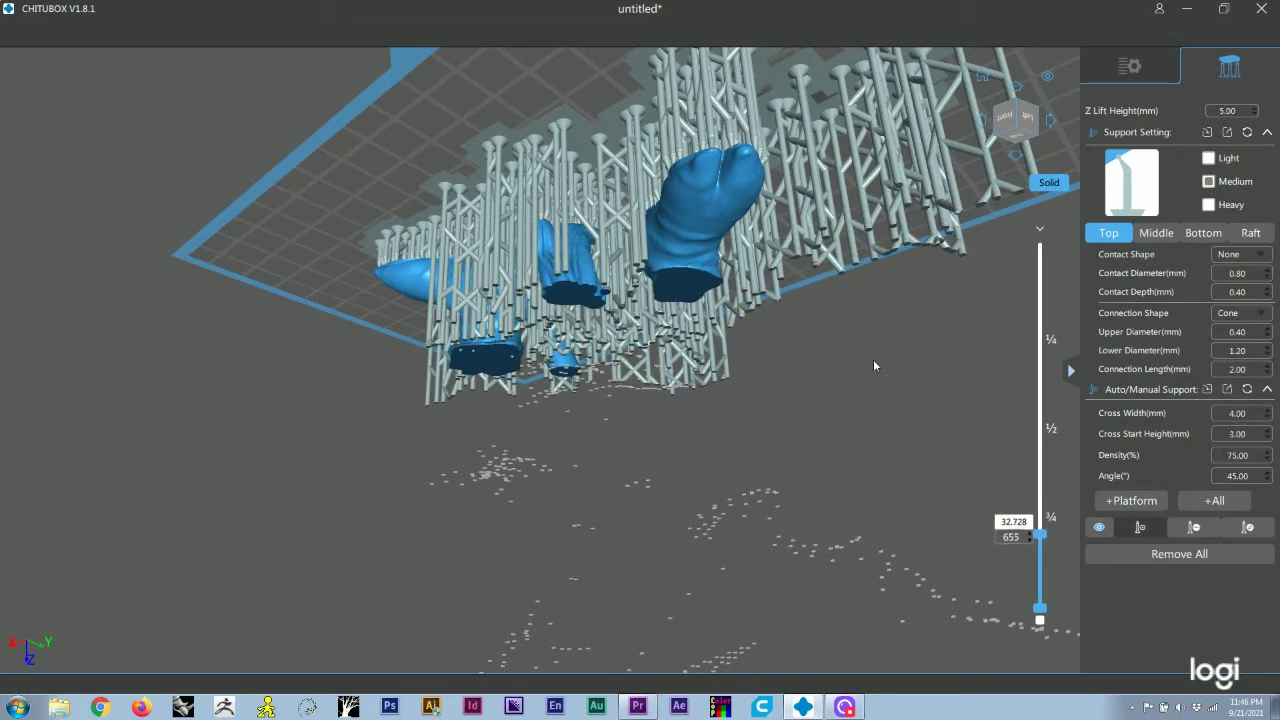
- Advance the layer preview to about layer 730, checking the leg and hanging cloth cross-sections for newly starting unsupported areas
key(Up)
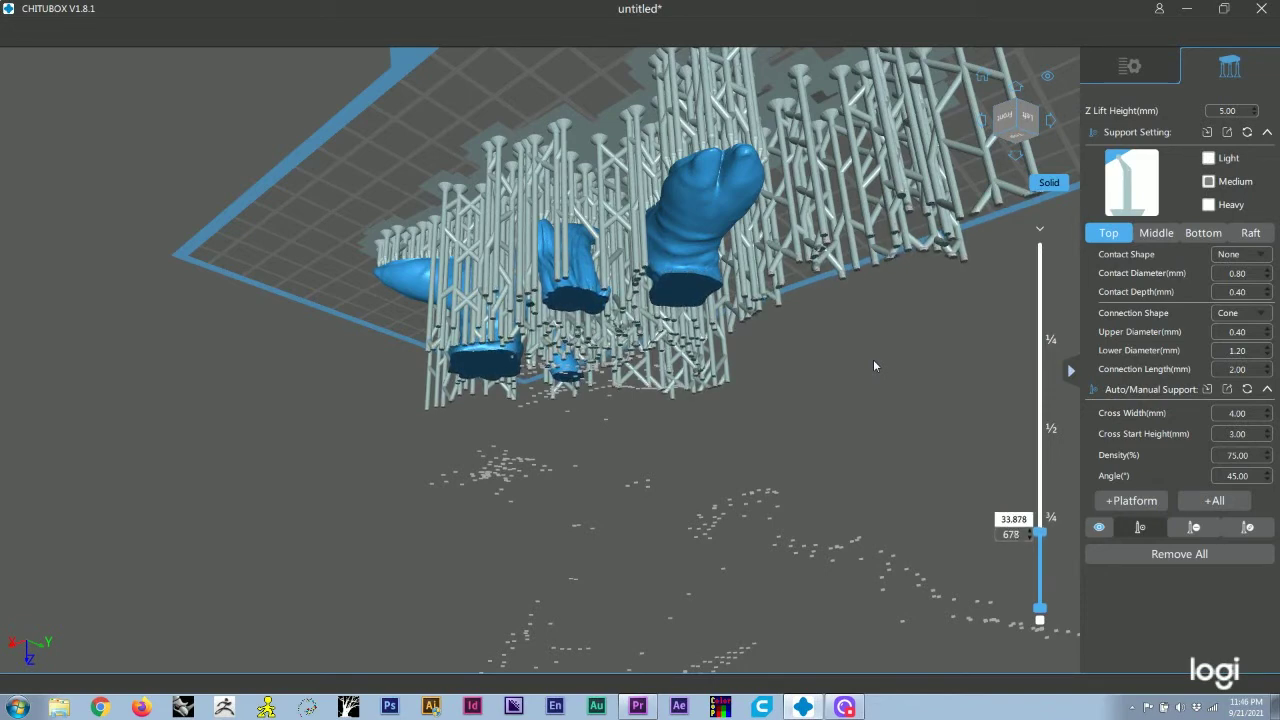
key(Up)
key(Up)
key(Up)
key(Up)
key(Up)
key(Up)
key(Up)
key(Up)
key(Up)
key(Up)
key(Up)
key(Up)
key(Up)
key(Up)
key(Up)
key(Up)
key(Up)
key(Up)
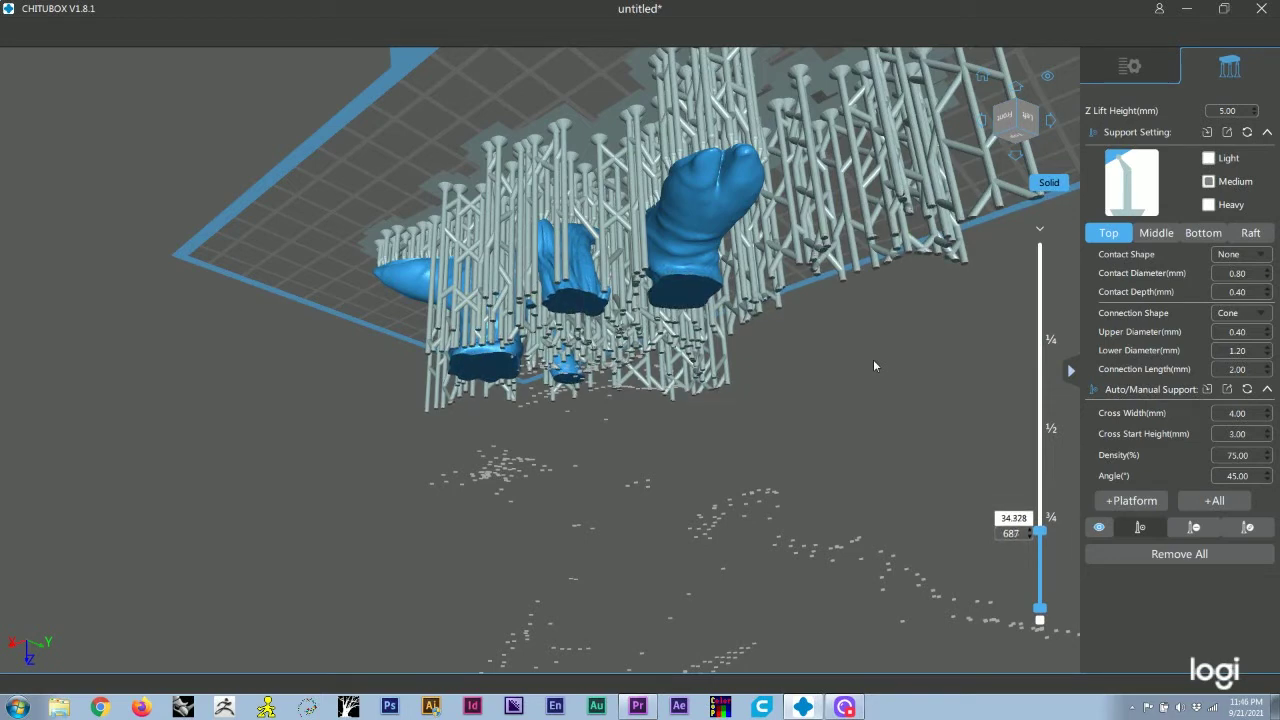
key(Up)
key(Up)
key(Up)
key(Up)
key(Up)
key(Up)
key(Up)
key(Up)
key(Up)
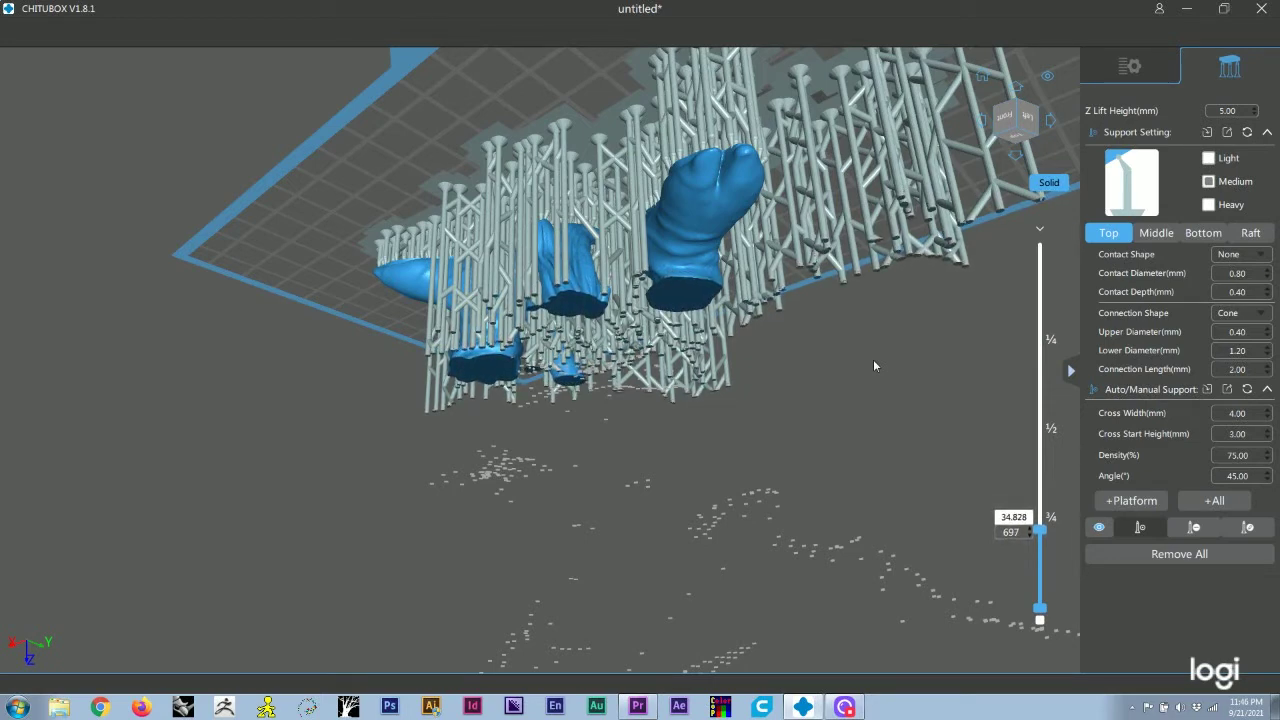
key(Up)
key(Up)
key(Up)
key(Up)
key(Up)
key(Up)
key(Up)
key(Up)
key(Up)
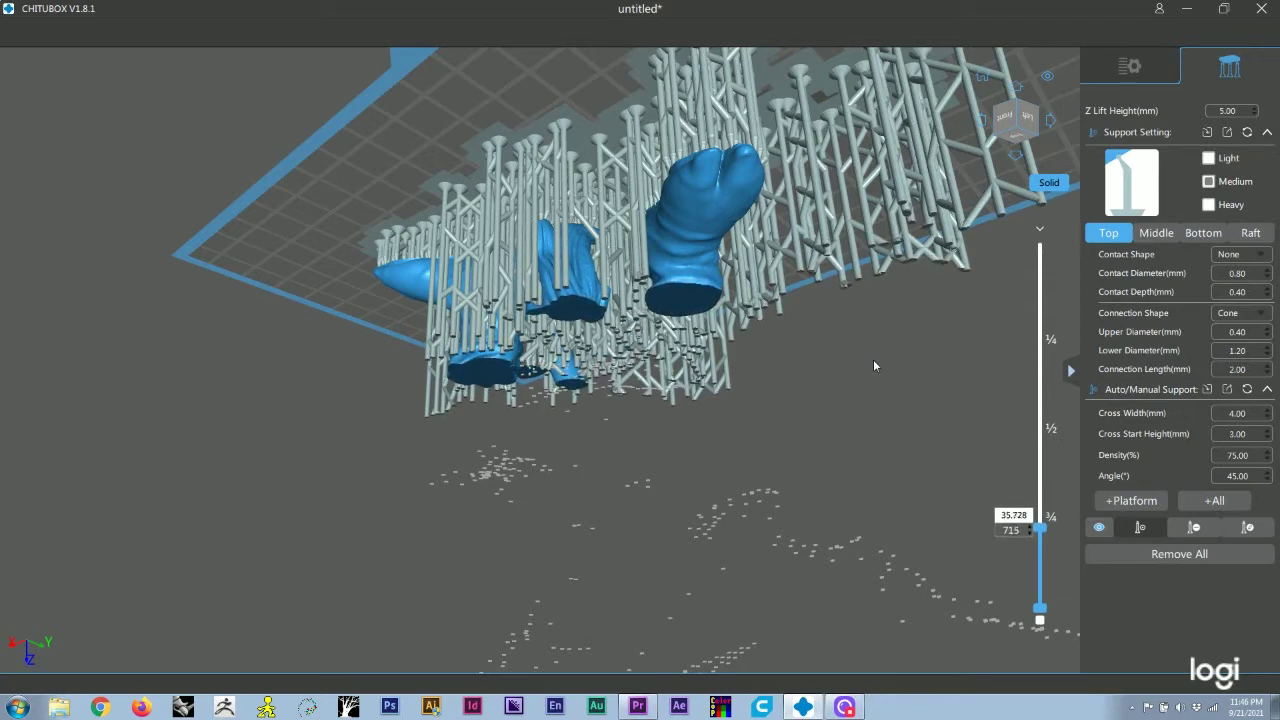
key(Up)
key(Up)
key(Up)
key(Up)
key(Up)
key(Up)
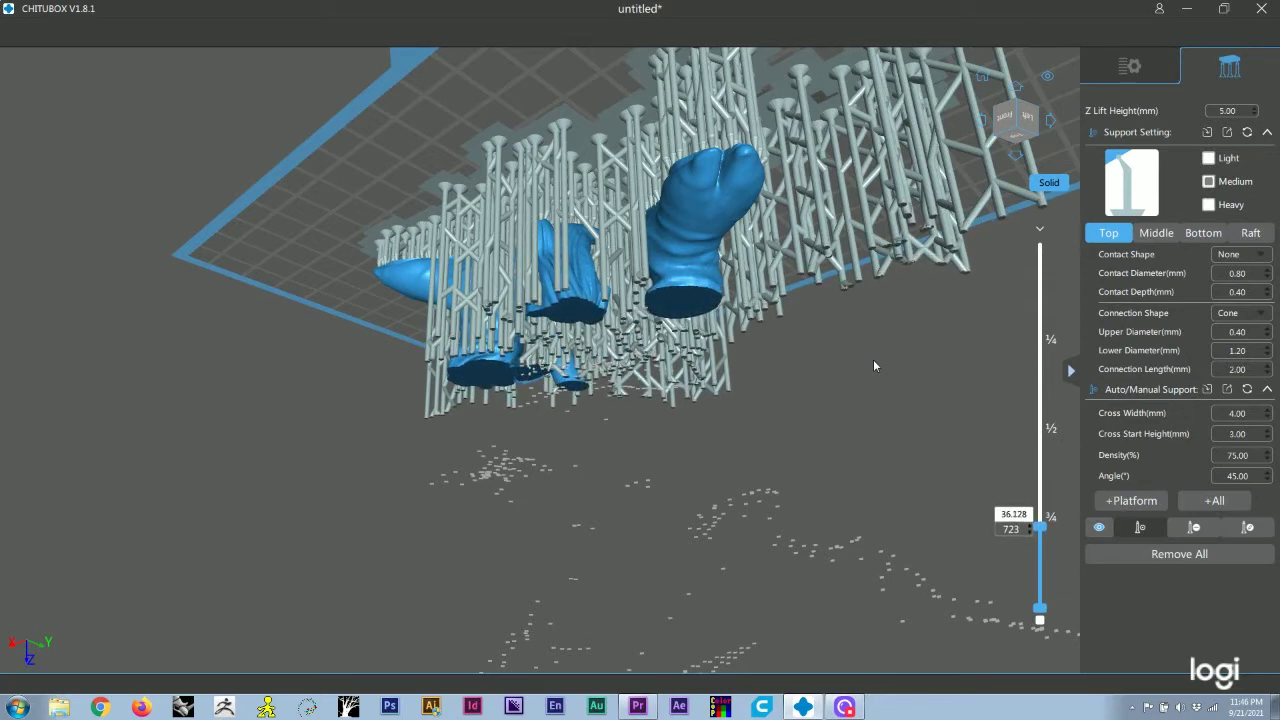
key(Up)
key(Up)
key(Up)
key(Up)
key(Up)
key(Up)
key(Up)
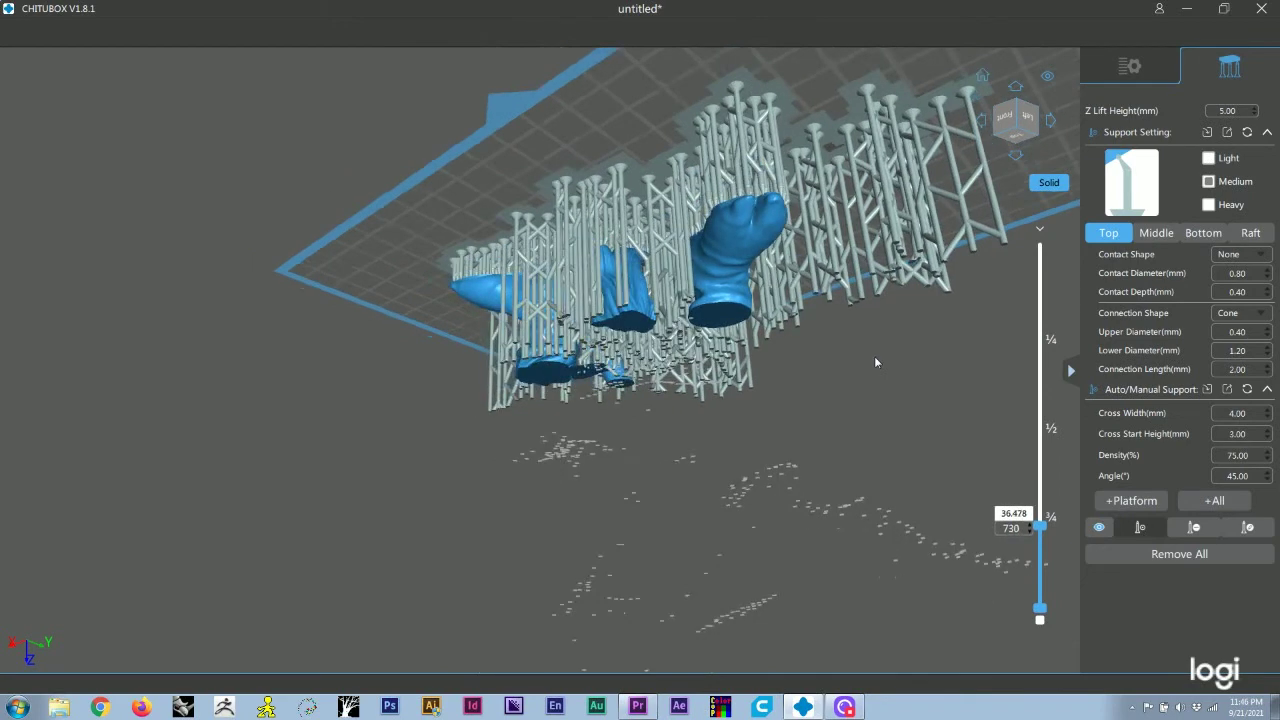
- Advance the layer preview to about layer 768, examining the feet, cloth and surrounding supports from the side and the front
key(Up)
key(Up)
key(Up)
key(Up)
key(Up)
key(Up)
key(Up)
key(Up)
key(Up)
key(Up)
key(Up)
key(Up)
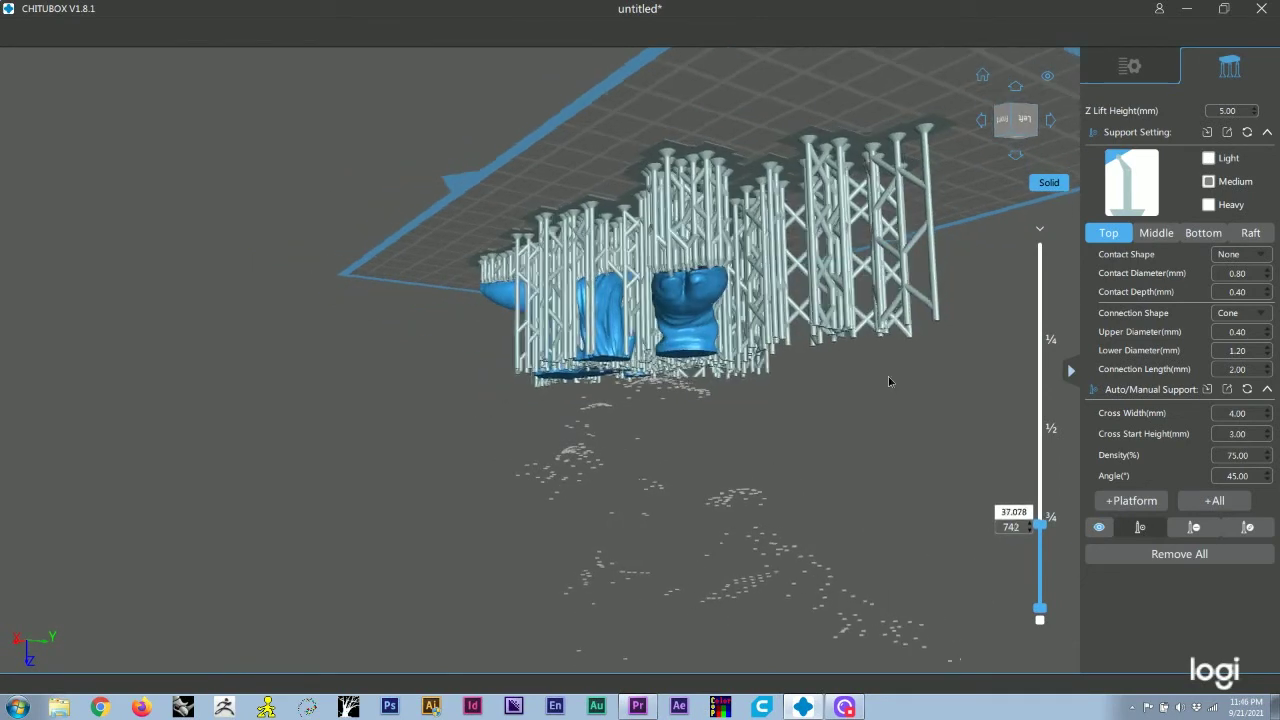
key(Up)
key(Up)
key(Up)
key(Up)
right_drag(889, 380, 840, 376)
key(Up)
key(Up)
key(Up)
key(Up)
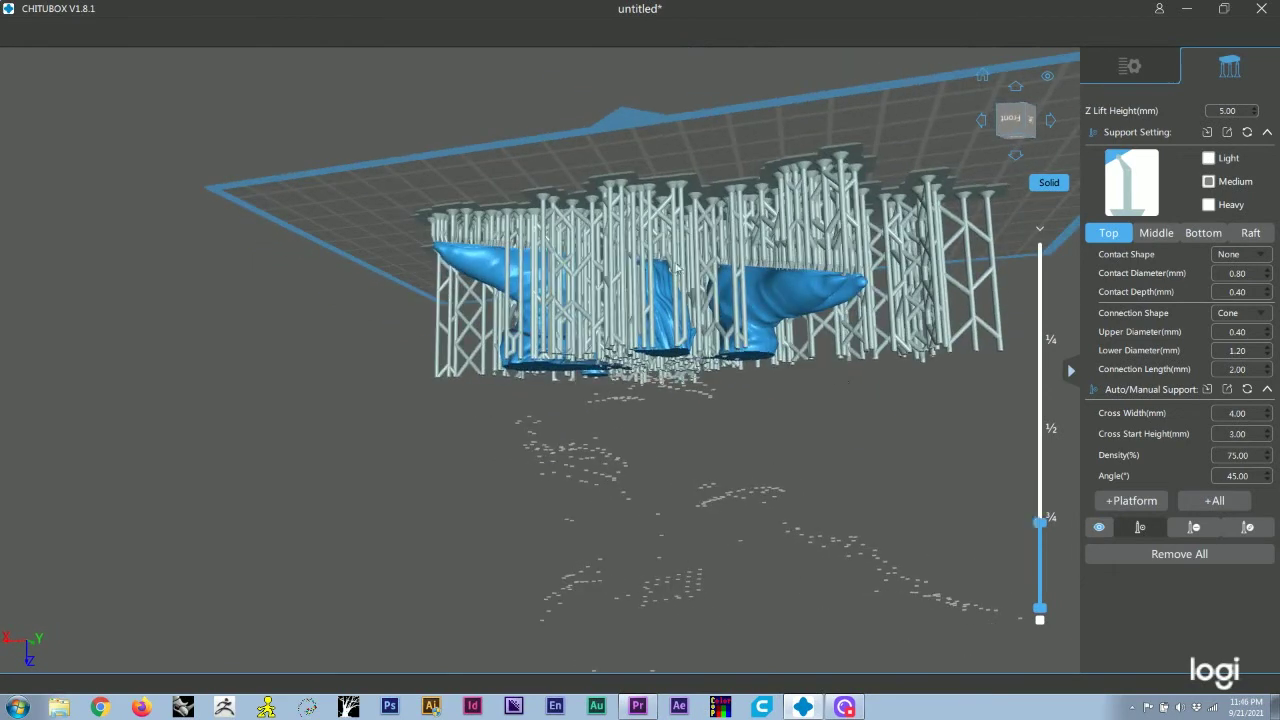
key(Up)
key(Up)
key(Up)
key(Up)
key(Up)
key(Up)
key(Up)
key(Up)
key(Up)
key(Up)
key(Up)
key(Up)
key(Up)
key(Up)
key(Up)
key(Up)
key(Up)
key(Up)
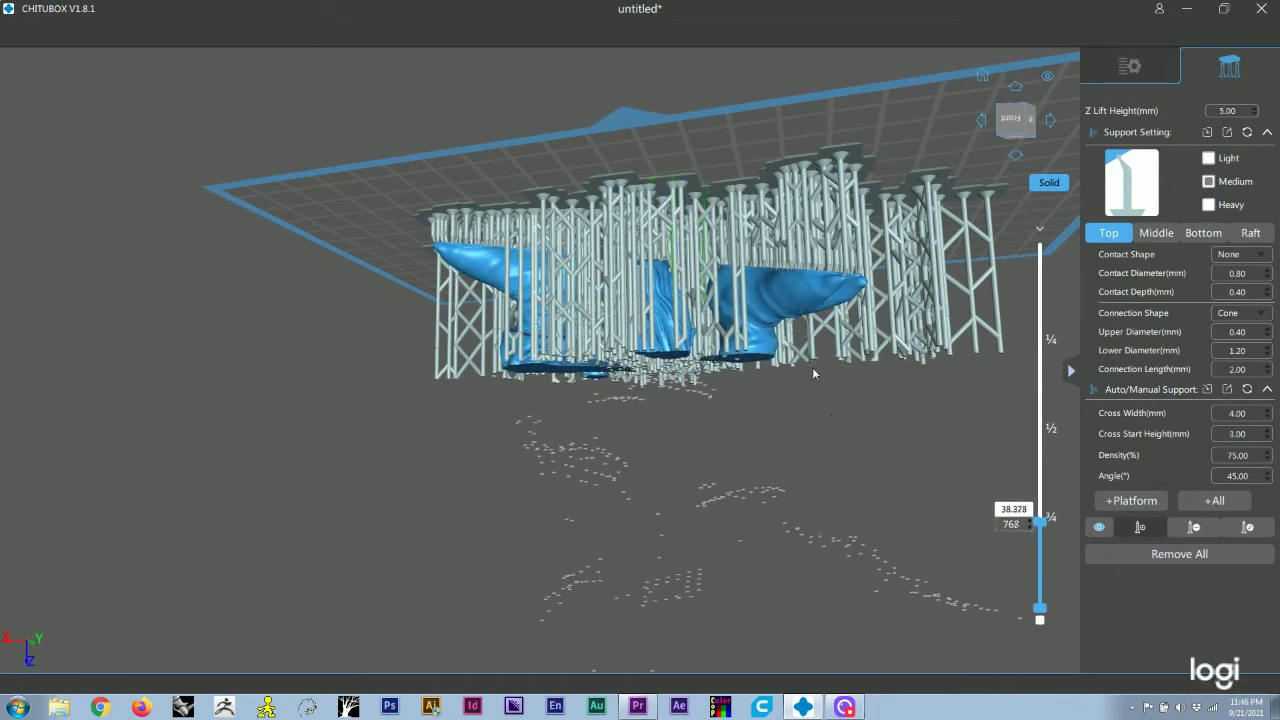
- Advance the layer preview to about layer 803, checking the leg and hanging cloth cross-sections and surrounding supports for unsupported areas
key(Up)
key(Up)
key(Up)
key(Up)
key(Up)
key(Up)
key(Up)
key(Up)
key(Up)
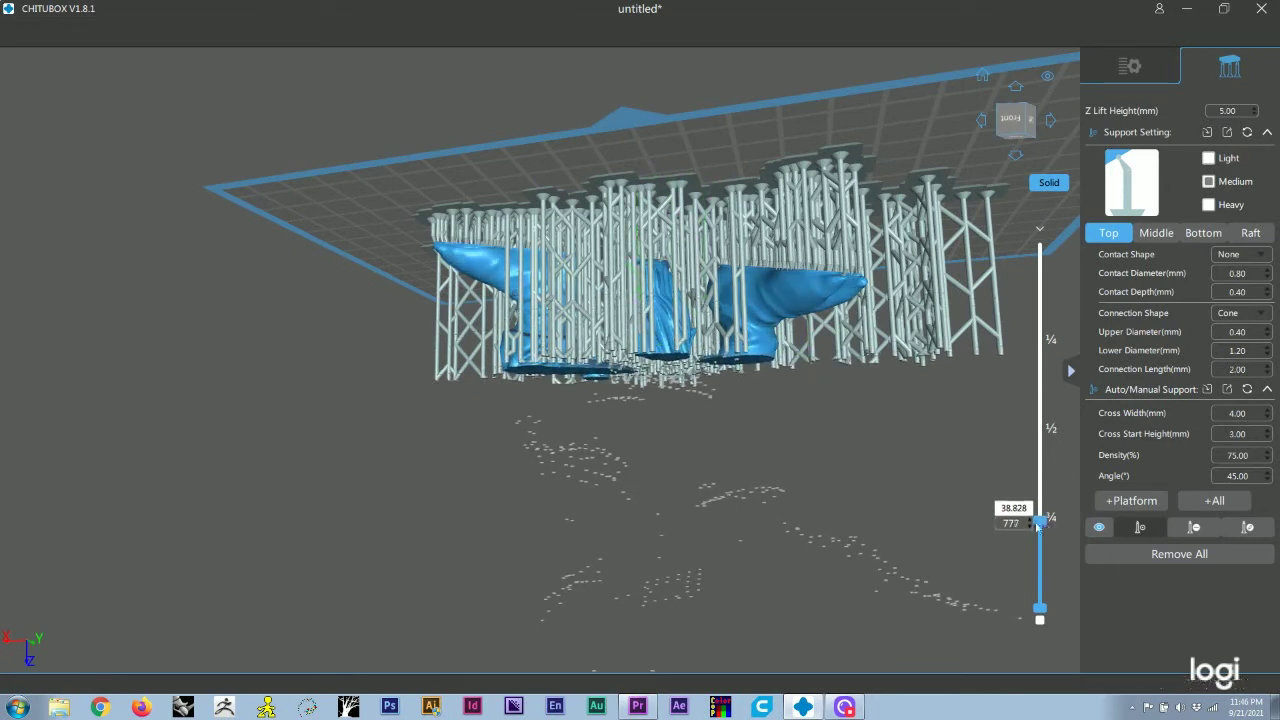
key(Up)
key(Up)
key(Up)
key(Up)
key(Up)
key(Up)
key(Up)
key(Up)
key(Up)
click(1042, 522)
key(Up)
key(Up)
key(Up)
key(Up)
key(Up)
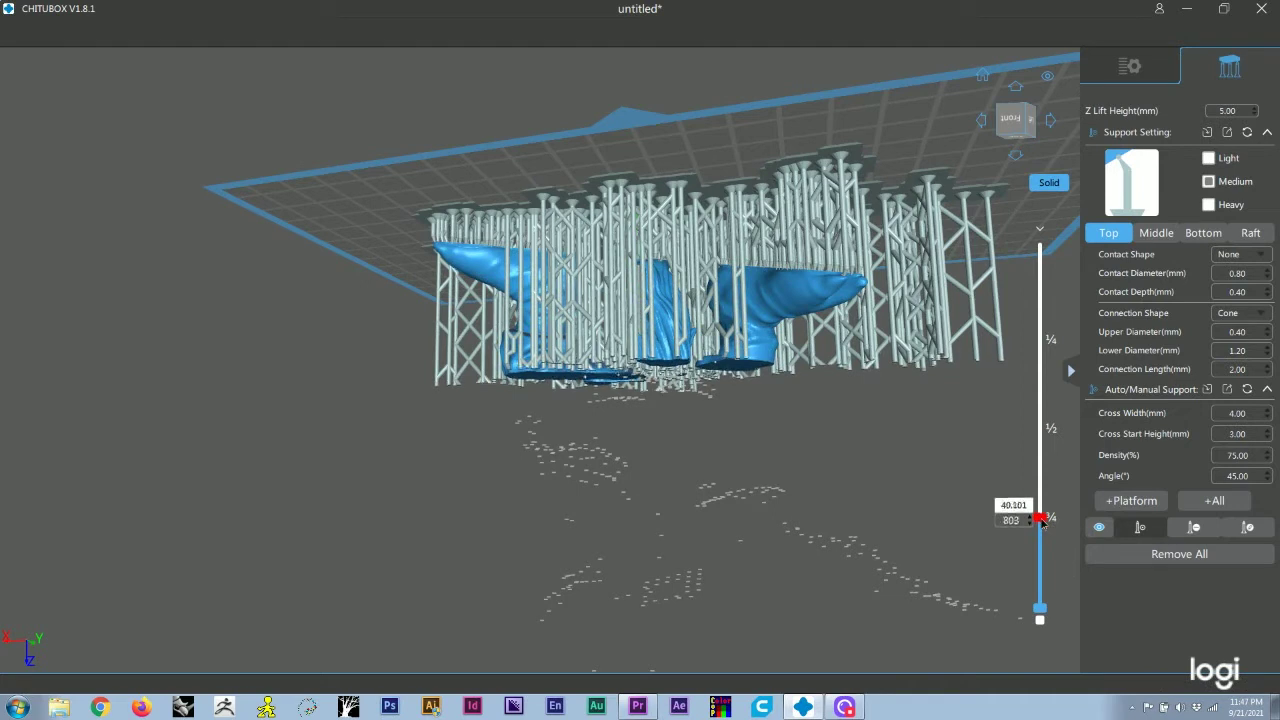
- Raise the layer preview to about layer 1445 and advance it further layer by layer, checking the legs, lower robe and supports
drag(1042, 520, 1042, 445)
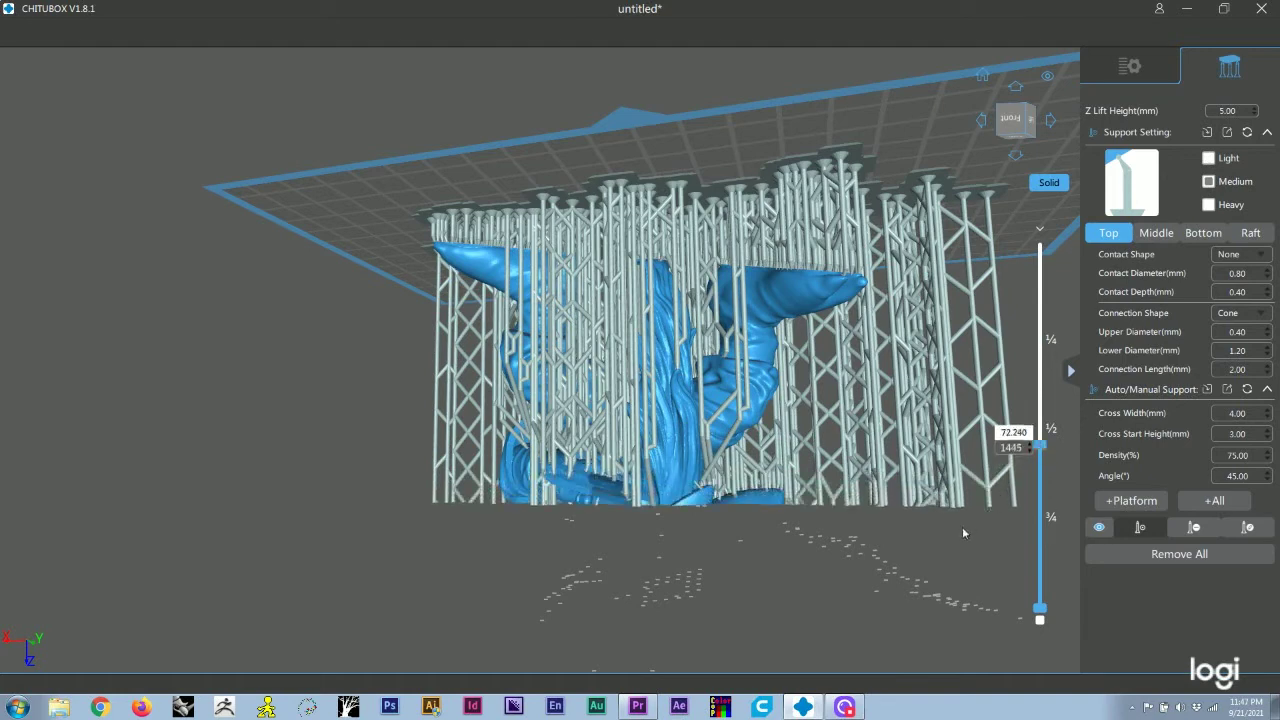
key(Up)
key(Up)
key(Up)
key(Up)
key(Up)
key(Up)
key(Up)
key(Up)
key(Up)
key(Up)
key(Up)
key(Up)
- Raise the layer preview to the full height and view the whole model with its supports from below
scroll(962, 528, down, 1)
right_drag(955, 532, 970, 500)
drag(1040, 437, 1042, 228)
scroll(964, 446, down, 3)
scroll(964, 446, down, 1)
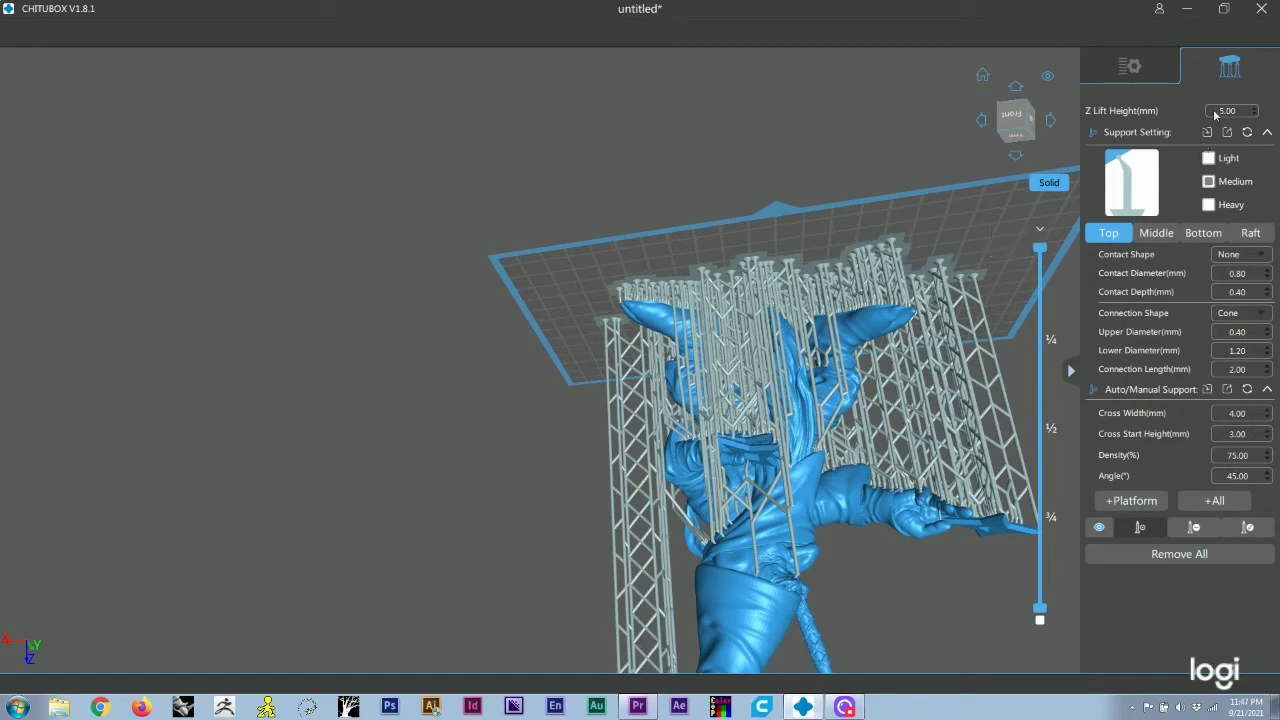
- Leave support editing, review the whole supported gnome on the build plate, and slice it
click(1147, 68)
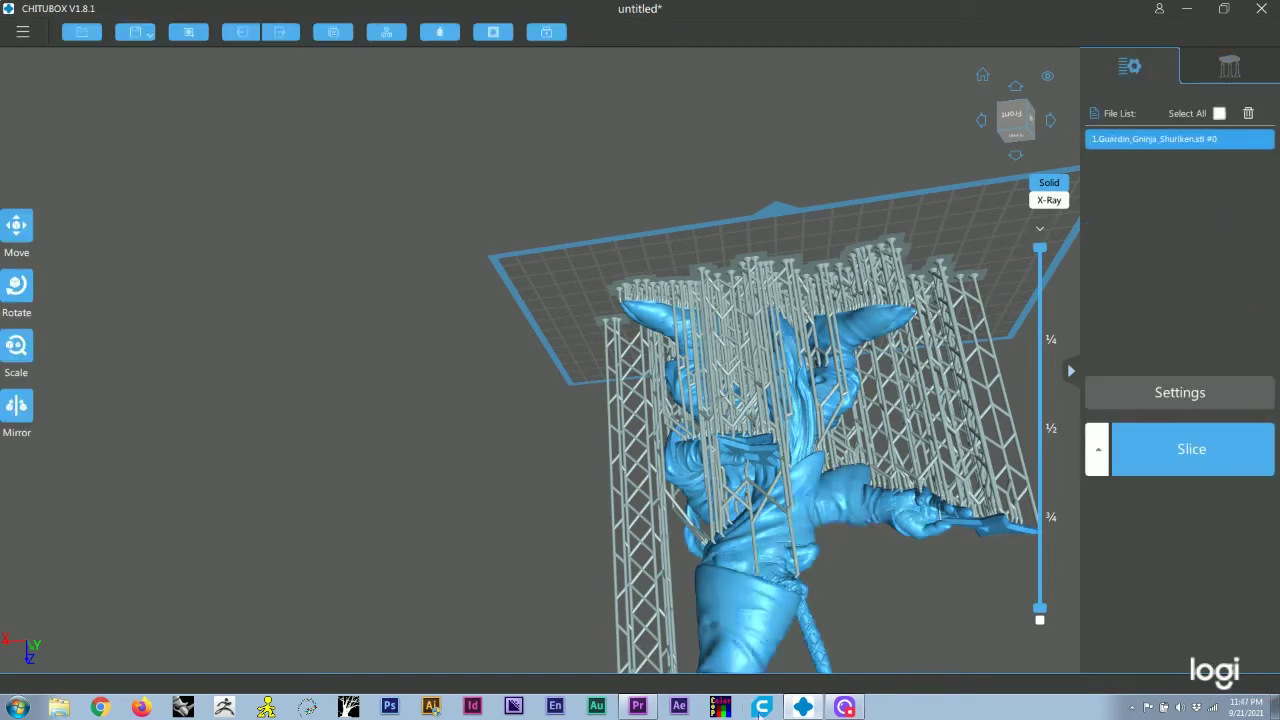
drag(854, 600, 800, 452)
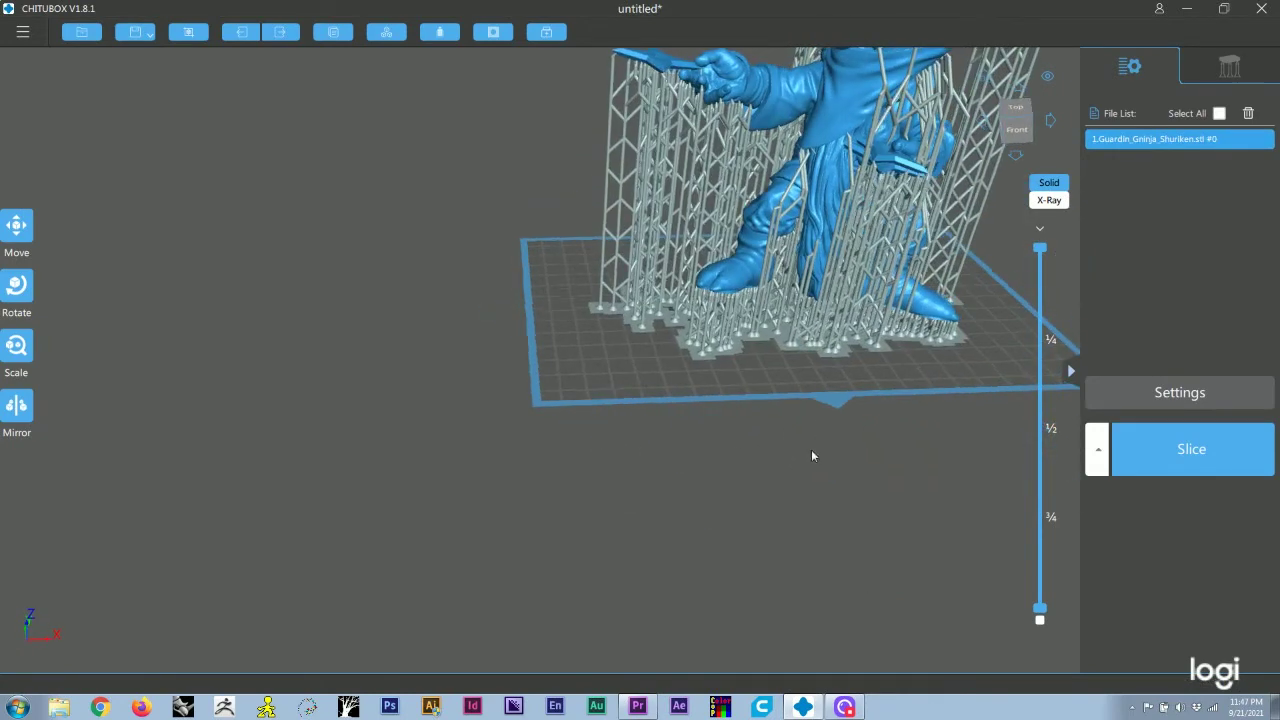
drag(612, 645, 464, 708)
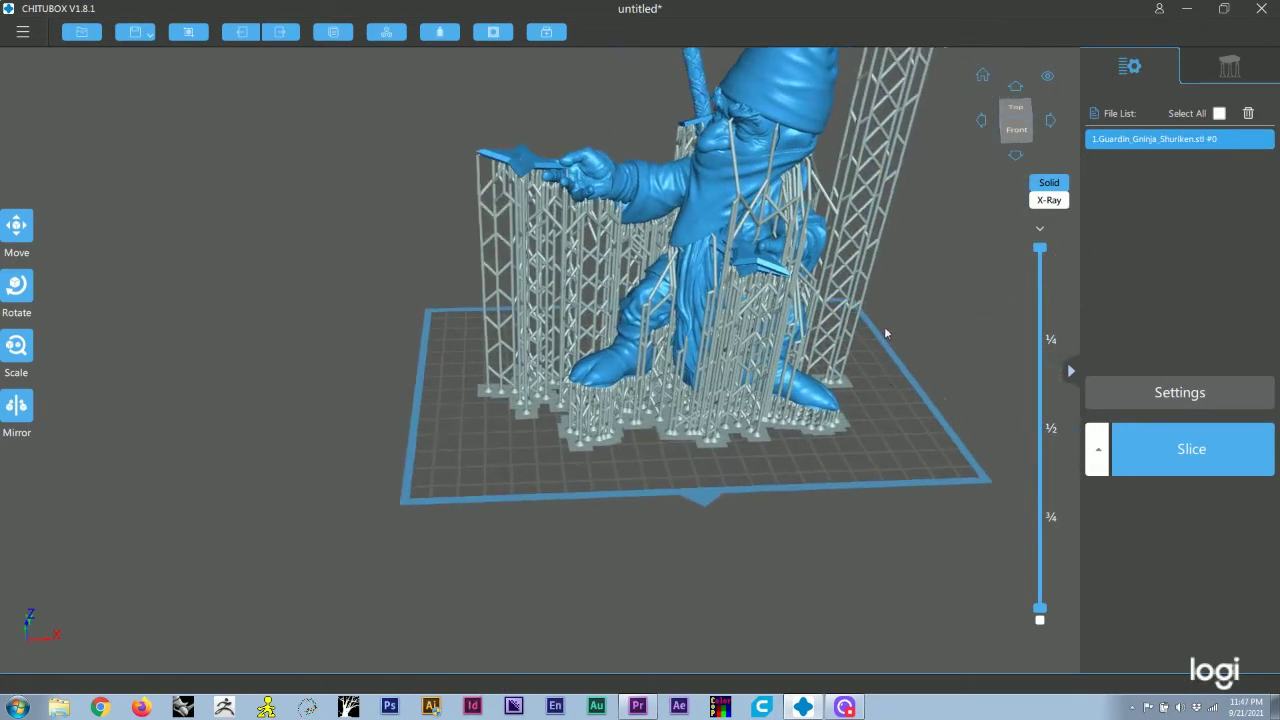
drag(903, 317, 819, 488)
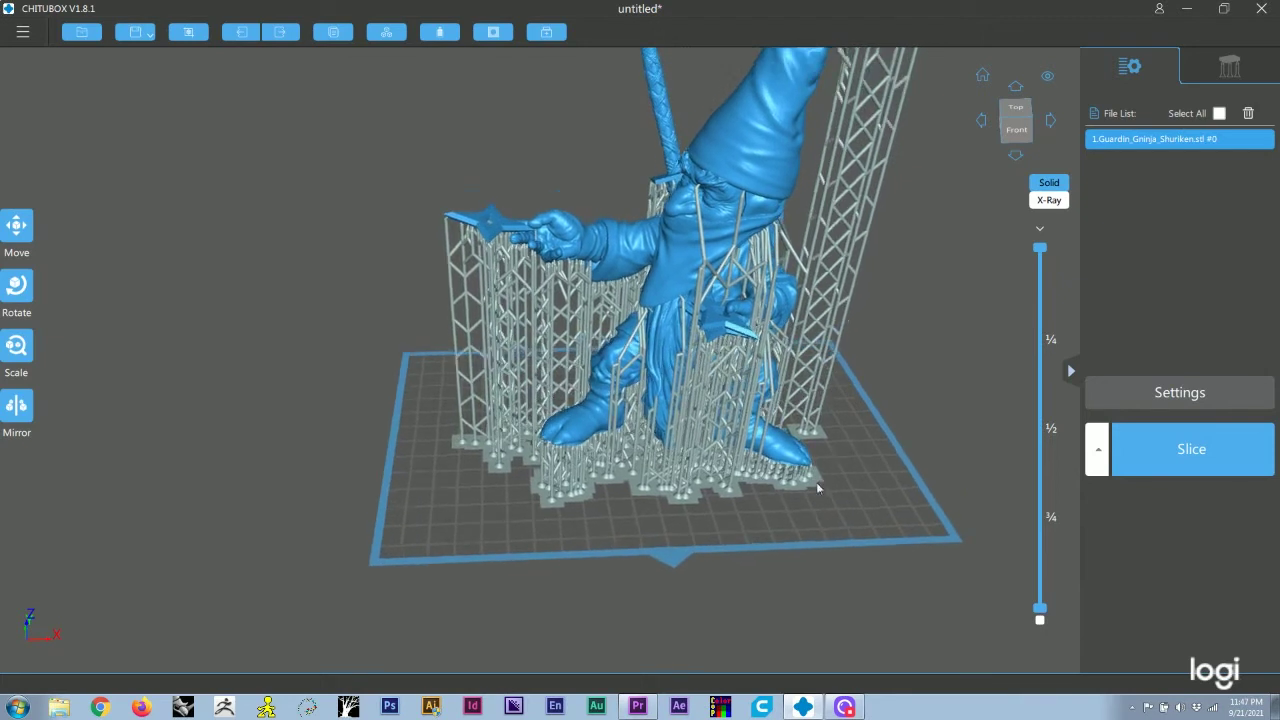
click(1168, 460)
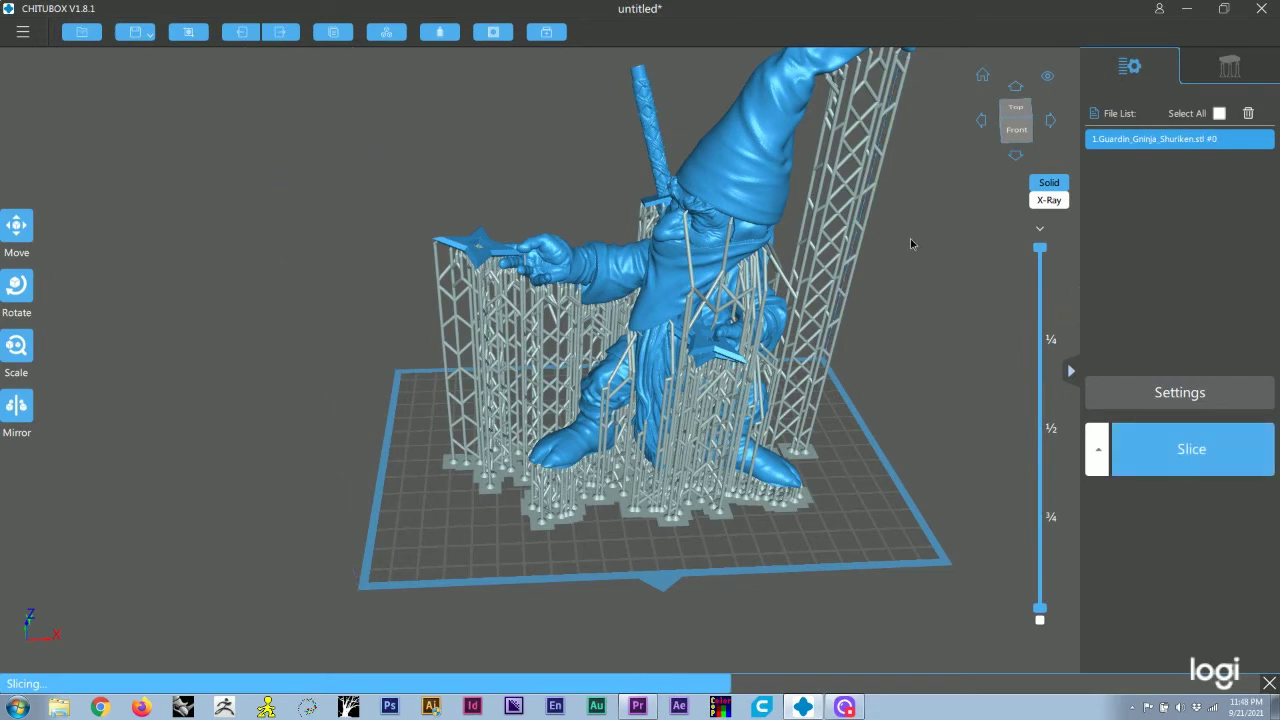
drag(910, 238, 858, 330)
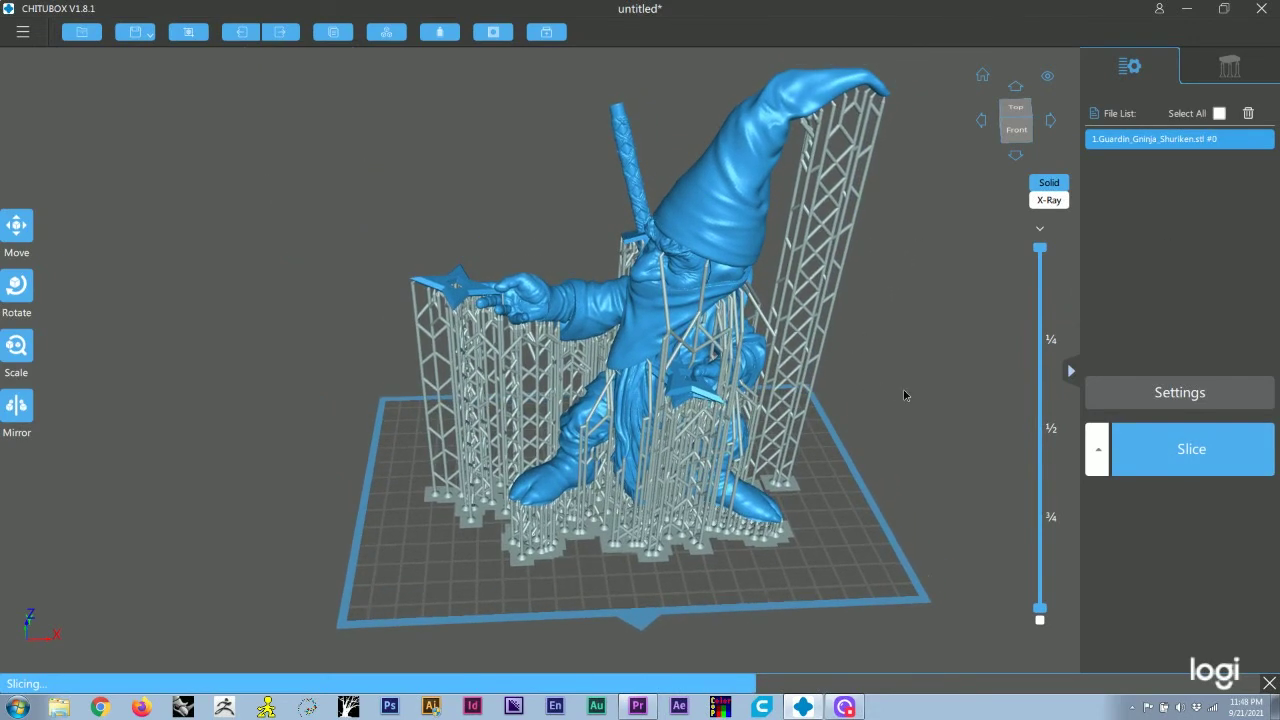
drag(916, 392, 931, 370)
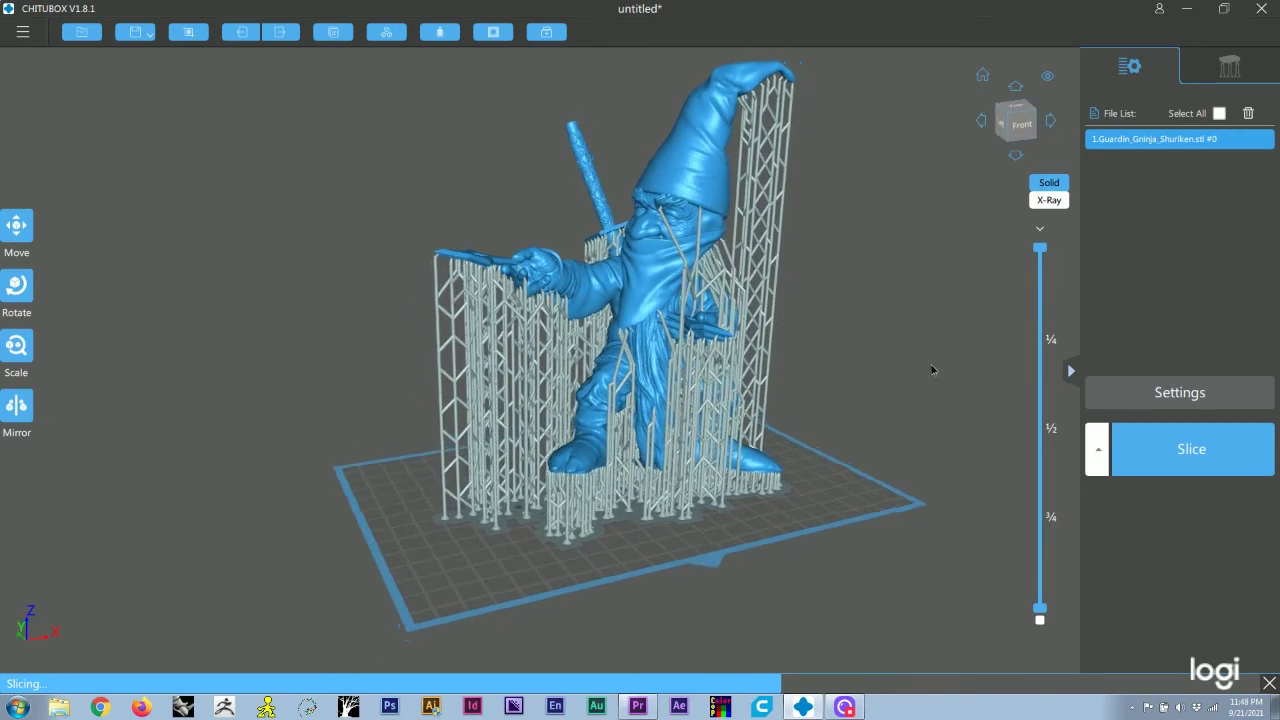
drag(889, 321, 898, 332)
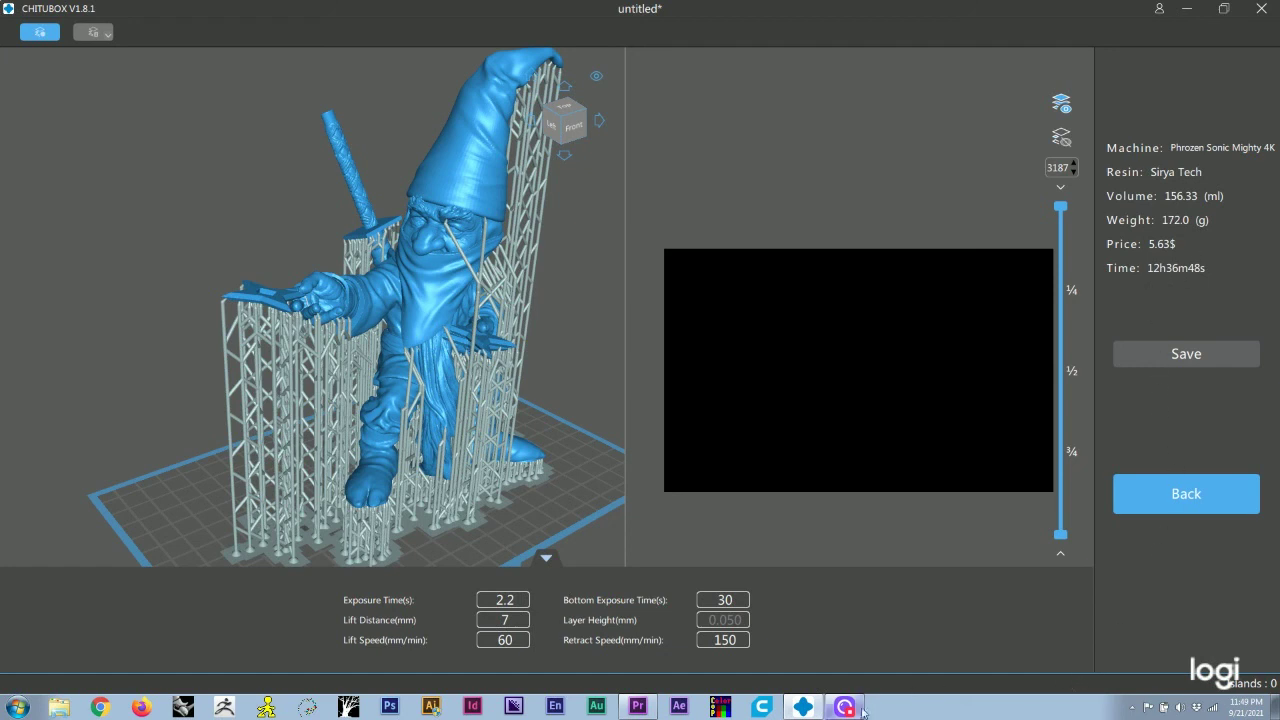
mouse_move(846, 708)
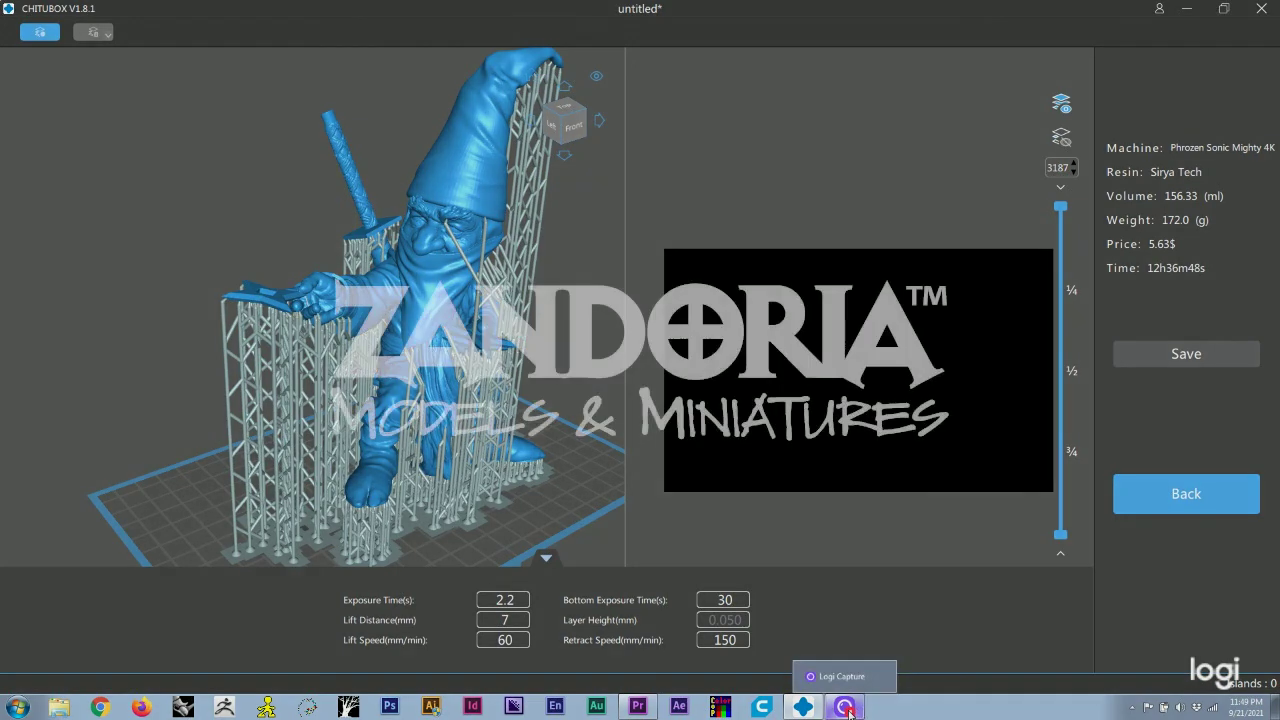
click(846, 708)
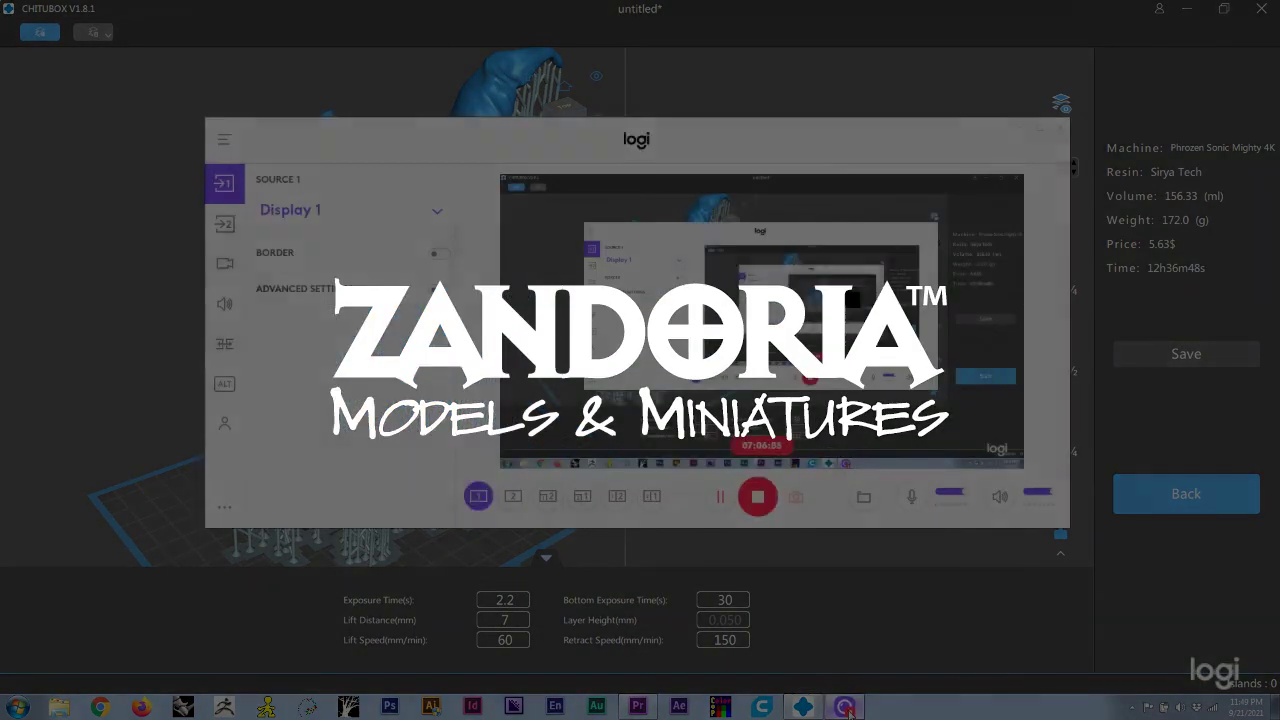